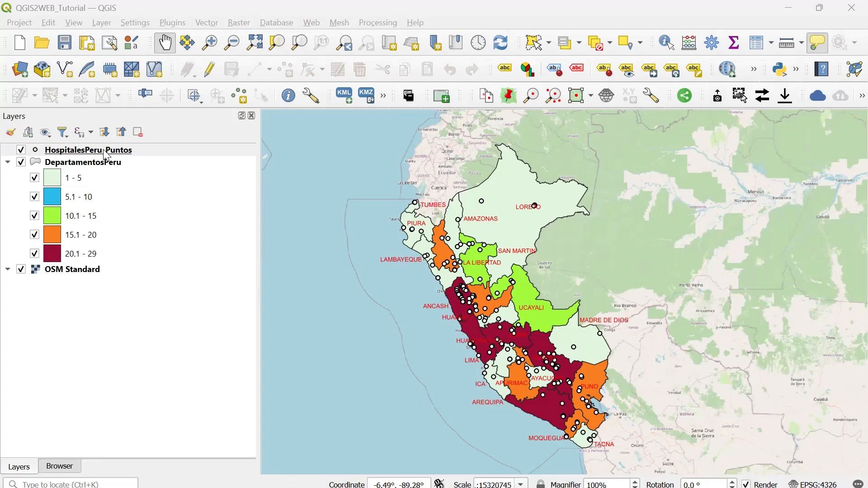
- Review the attribute tables of the HospitalesPeru_Puntos and DepartamentosPeru layers, closing each one after viewing
right_click(105, 153)
left_click(135, 208)
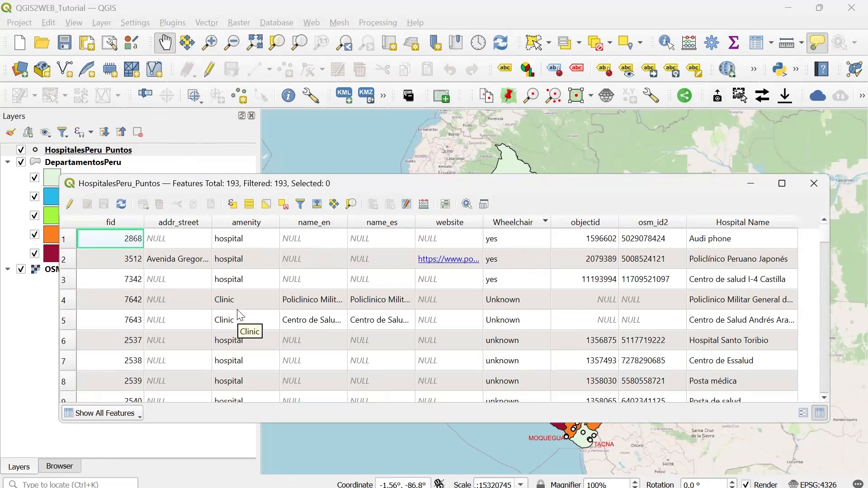
left_click(814, 183)
right_click(101, 162)
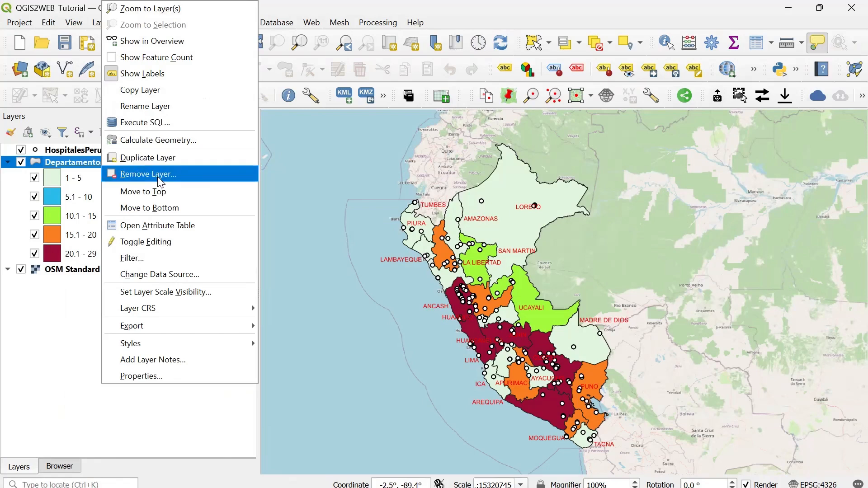
left_click(156, 225)
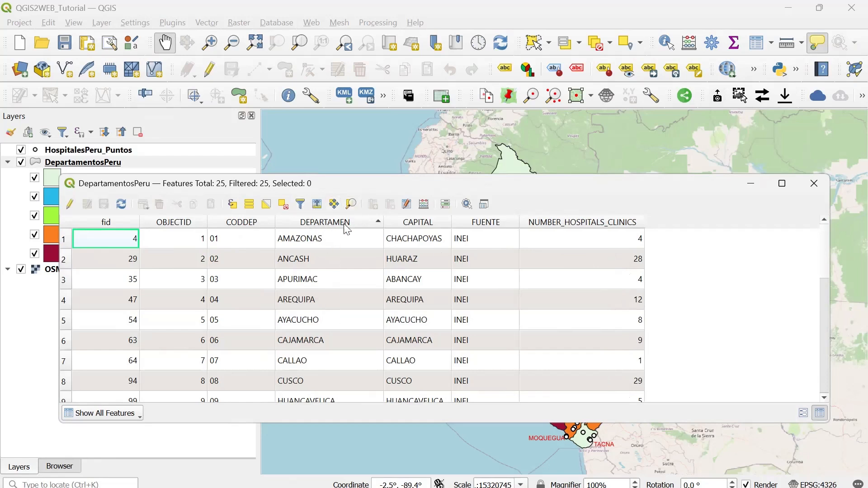
left_click(814, 184)
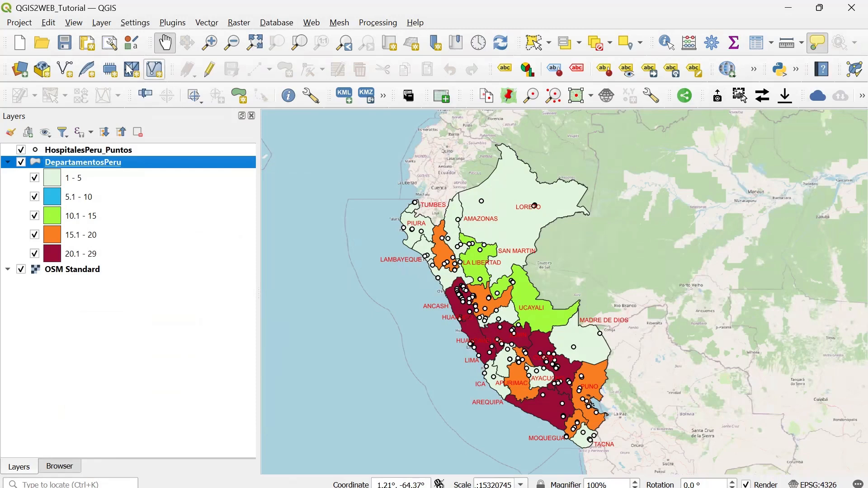
- Set the project title to "Tutorial QGIS2WEB #2" in the project properties and apply it
left_click(20, 23)
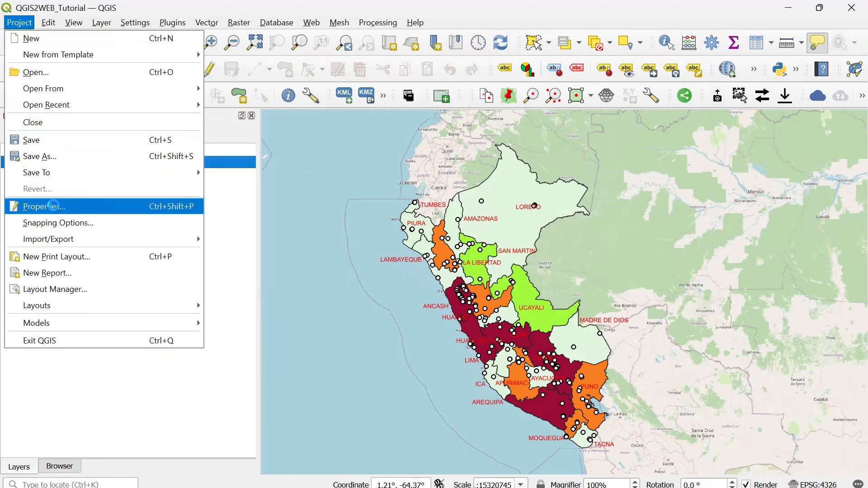
left_click(76, 204)
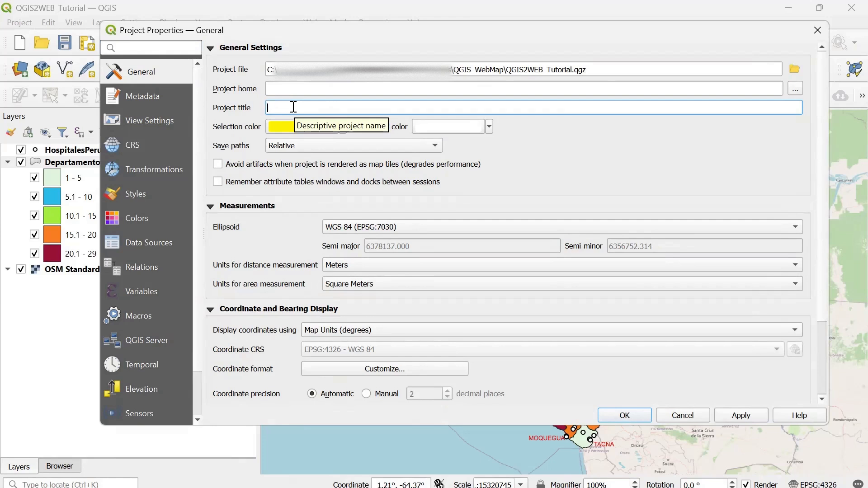
type("Tutorial QGIS2WEB #2")
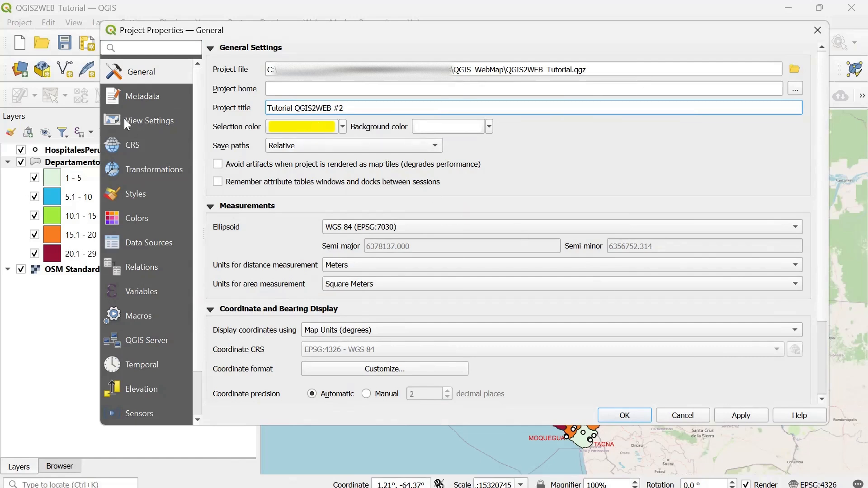
left_click(747, 415)
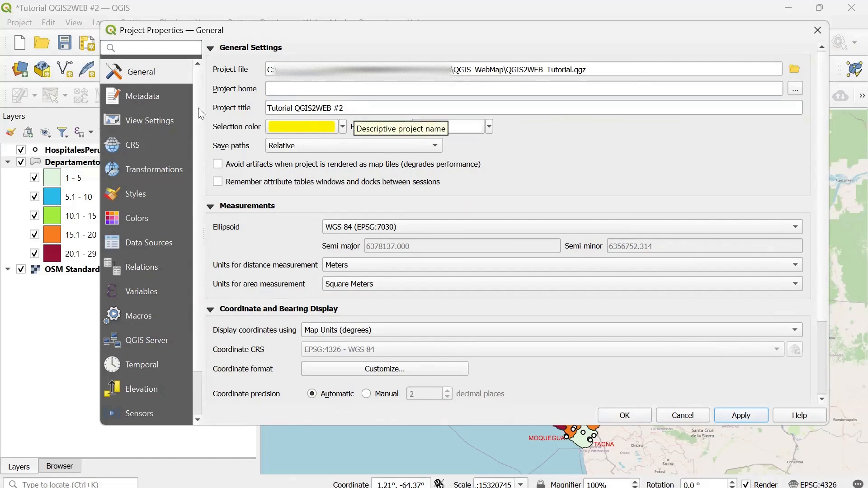
- Enter the metadata abstract "Tutorial on how to create and share a webmap using QGIS2WEB" and save the project
left_click(149, 101)
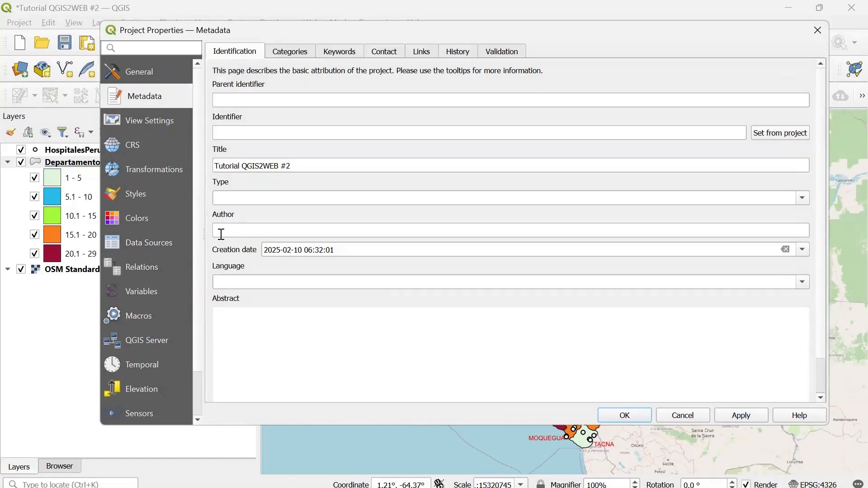
left_click(240, 318)
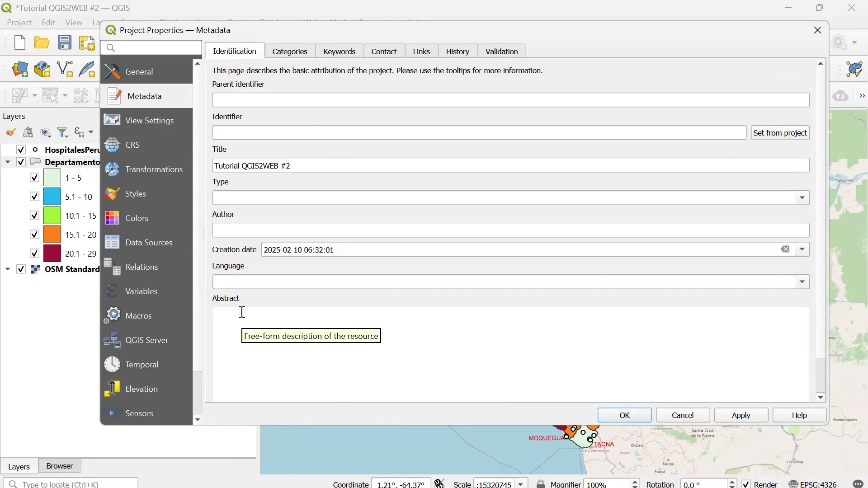
type("Tutorial on how to create and share a webmap using QGIS")
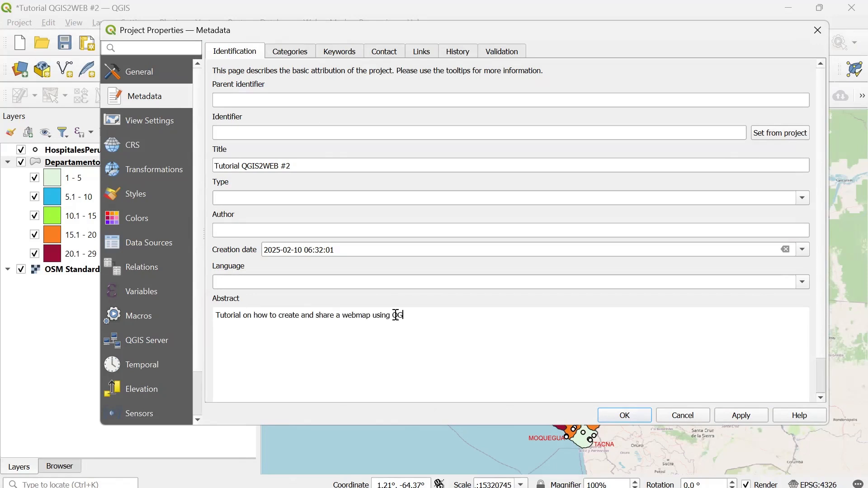
type("2WEB")
left_click(621, 415)
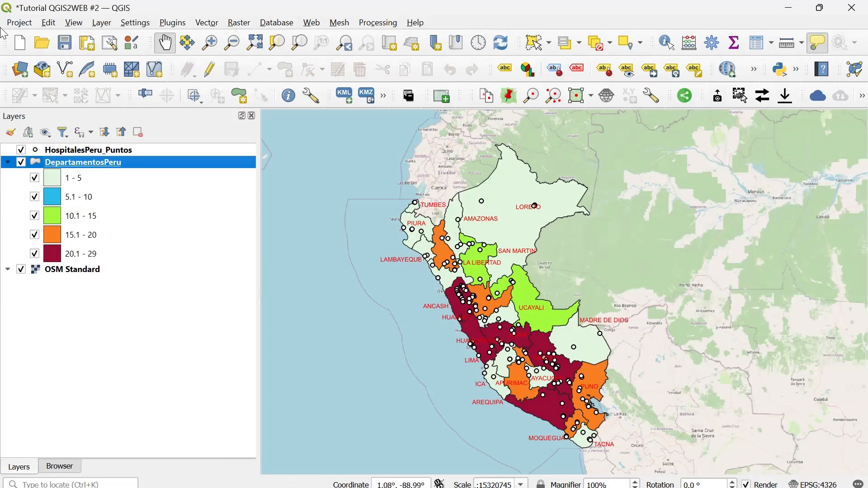
left_click(66, 50)
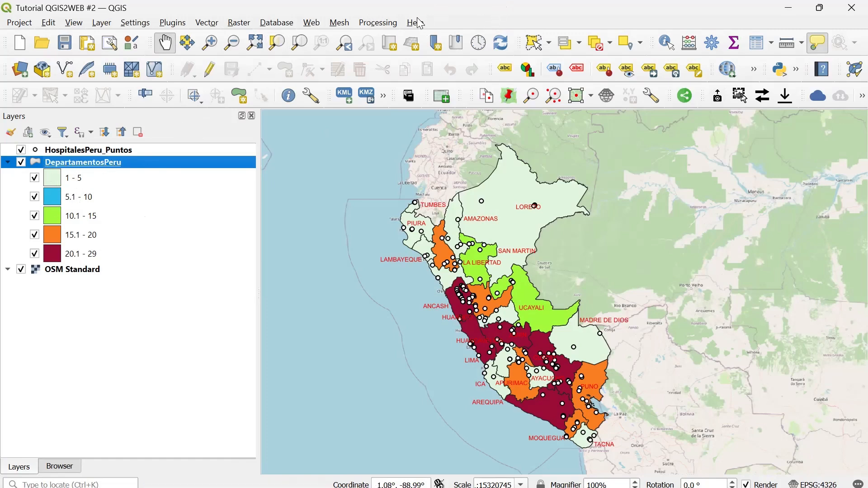
- Start creating a web map with the qgis2web plugin and adjust its export window on screen
left_click(317, 23)
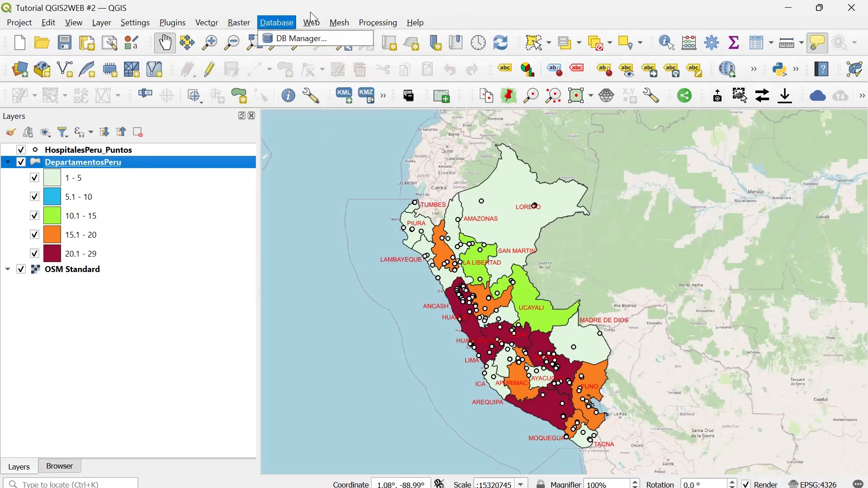
mouse_move(326, 60)
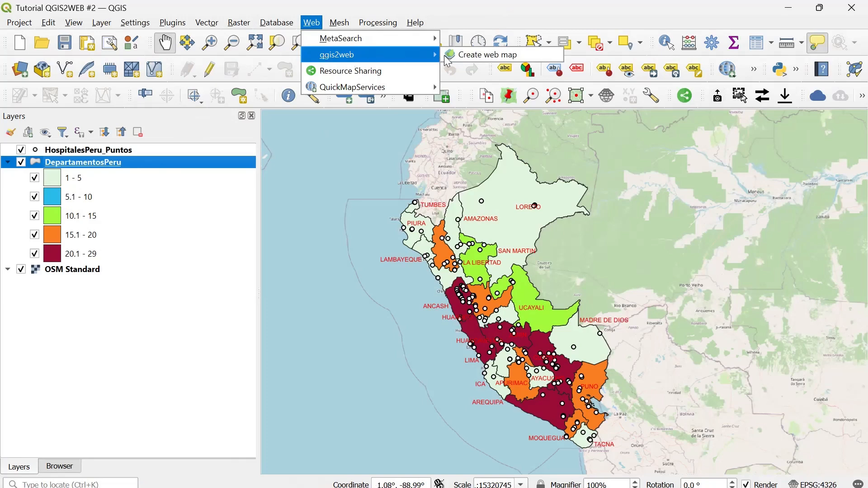
left_click(467, 54)
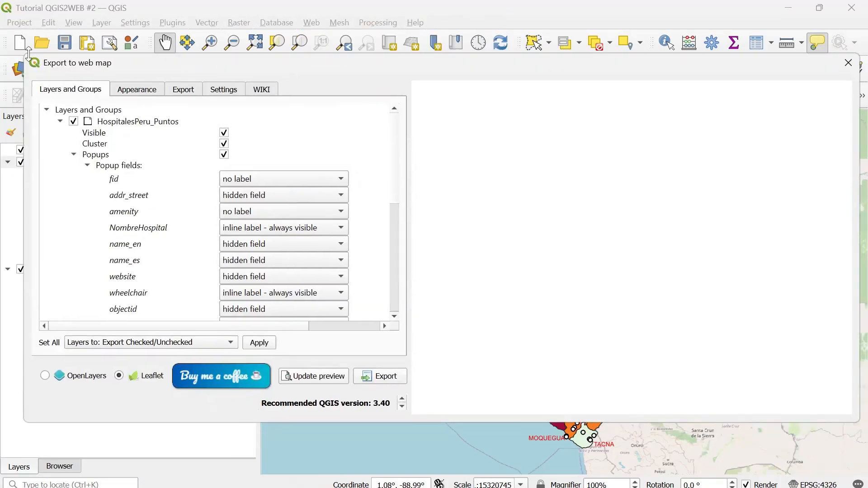
left_click_drag(22, 51, 23, 57)
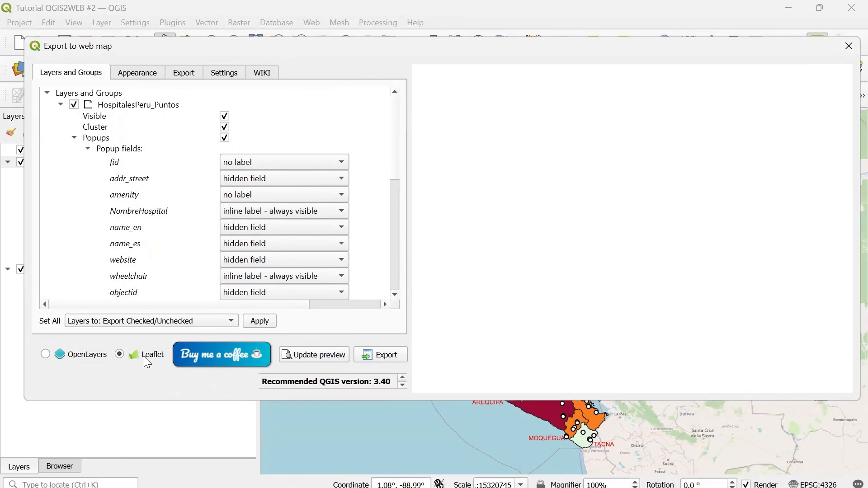
- Preview the Leaflet web map, turn off clustering for HospitalesPeru_Puntos, and refresh the preview
left_click(315, 355)
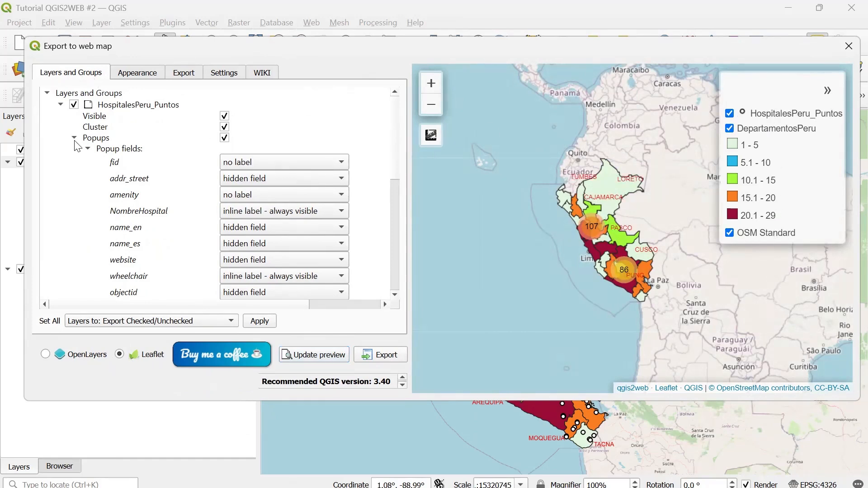
left_click(225, 129)
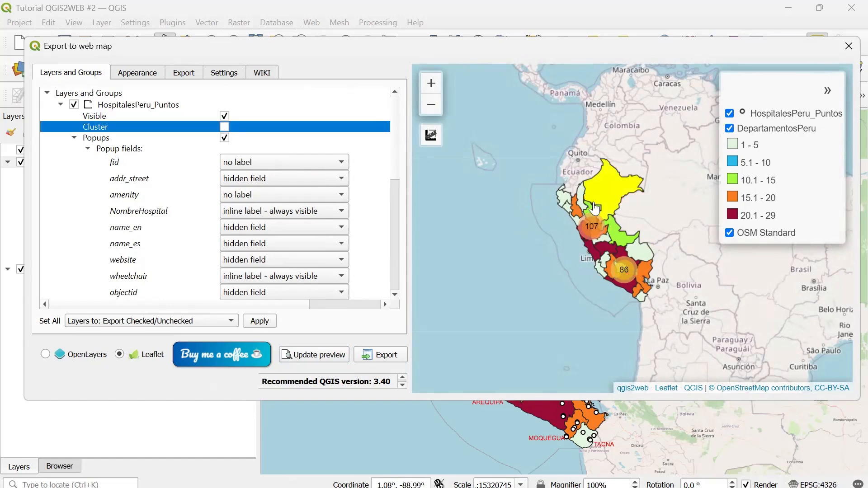
left_click(318, 359)
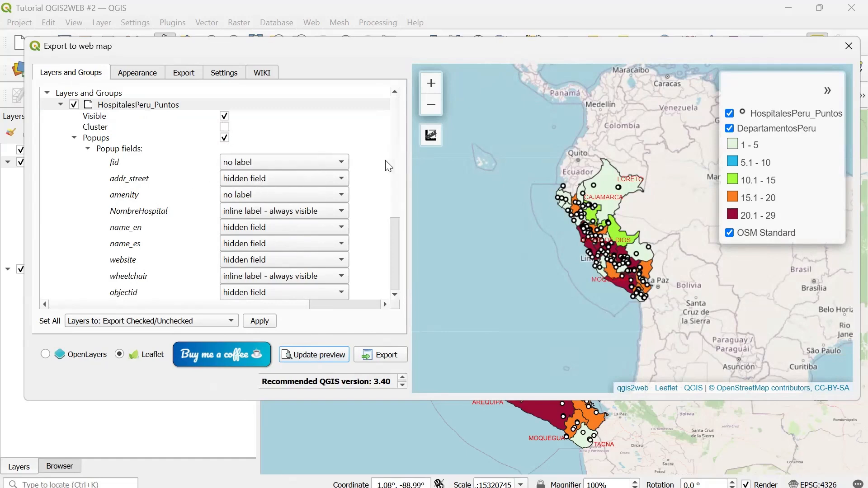
- In the HospitalesPeru_Puntos popup, make fid a hidden field and set amenity and NombreHospital to "inline label - always visible"
left_click_drag(394, 190, 395, 192)
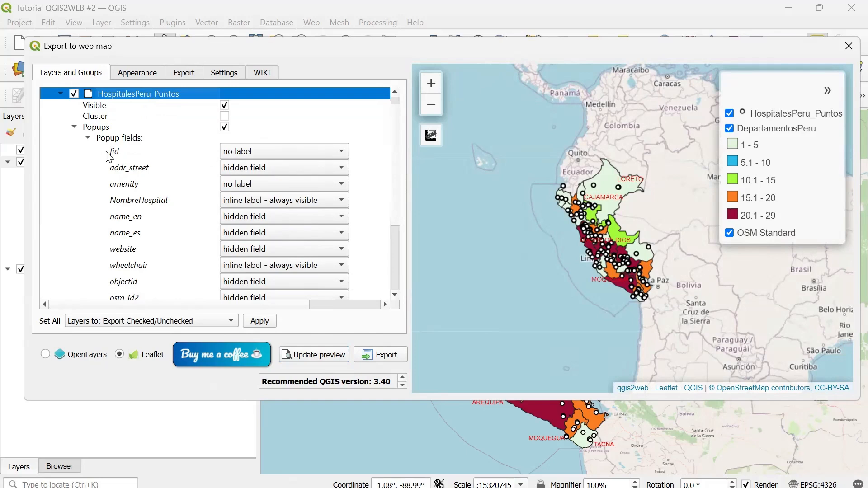
left_click(264, 152)
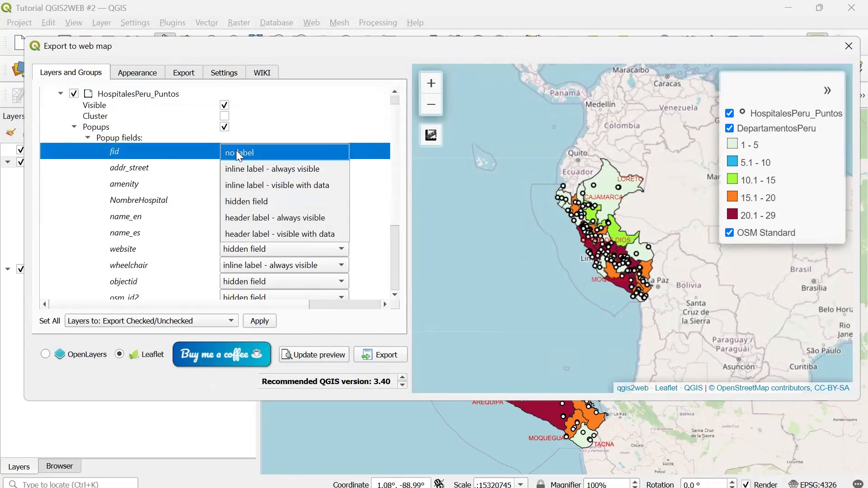
left_click(246, 203)
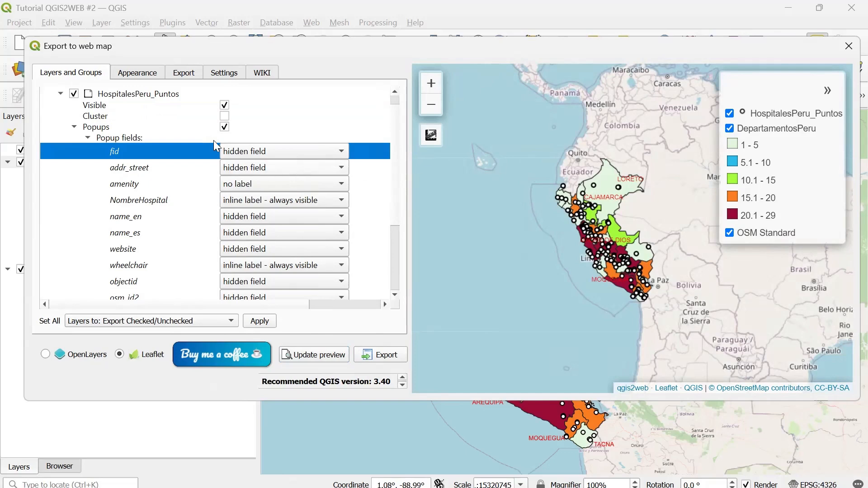
left_click(247, 188)
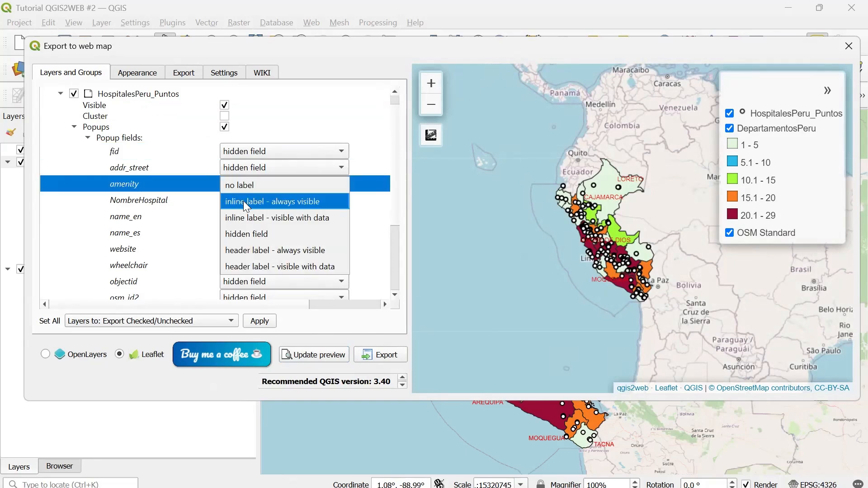
left_click(245, 203)
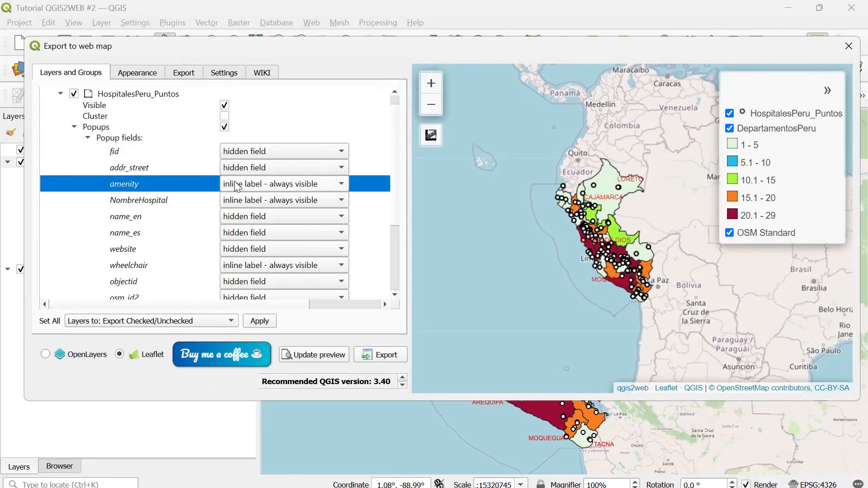
left_click(230, 204)
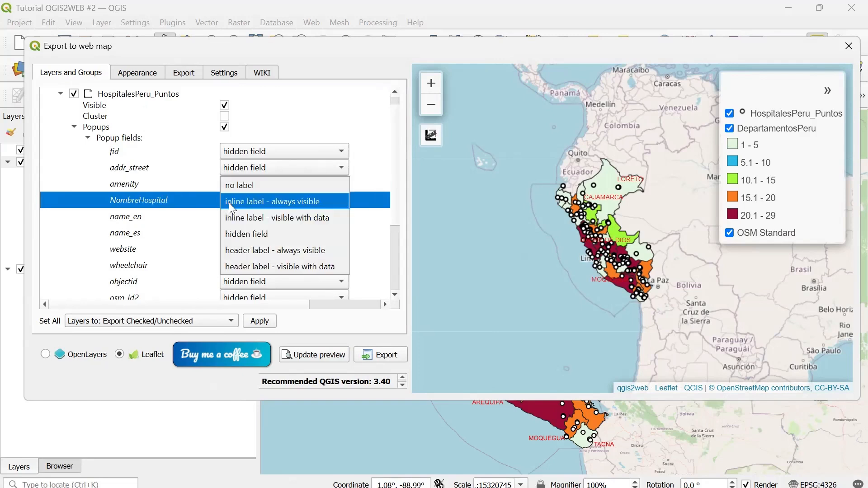
left_click(230, 205)
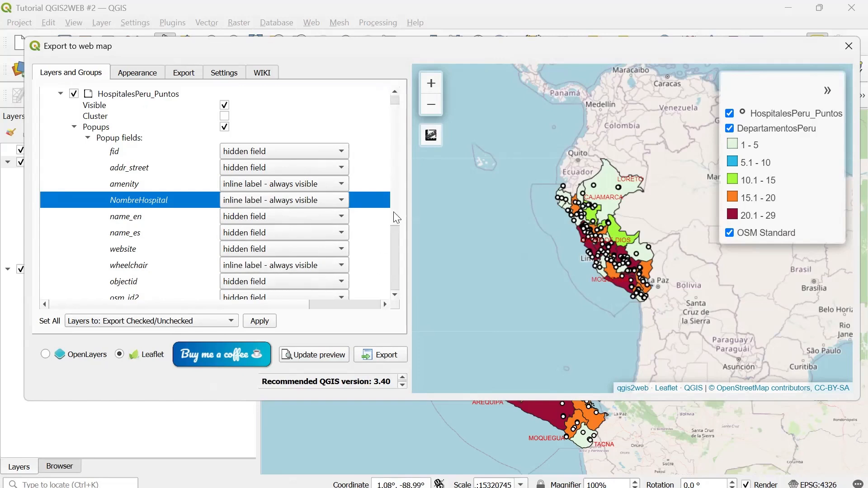
- Expand the DepartamentosPeru export options and set the DEPARTAMEN and CAPITAL popup fields to "inline label - always visible"
scroll(394, 220, "down", 2)
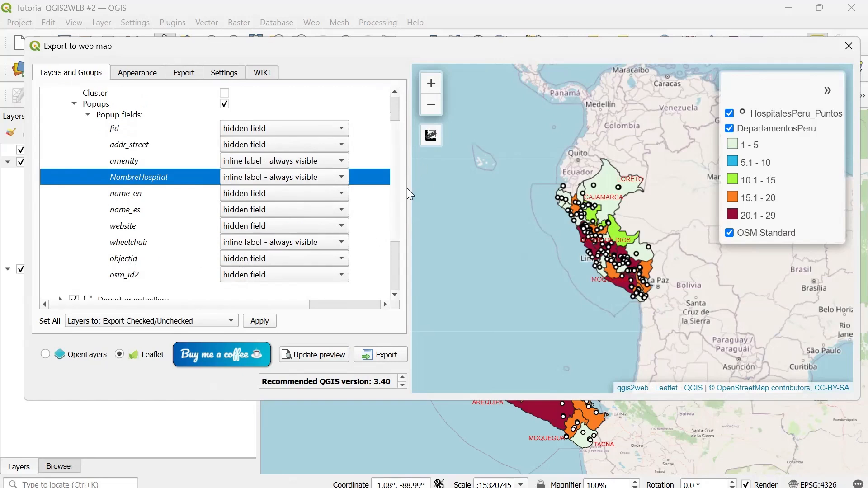
scroll(397, 199, "down", 2)
scroll(396, 199, "down", 4)
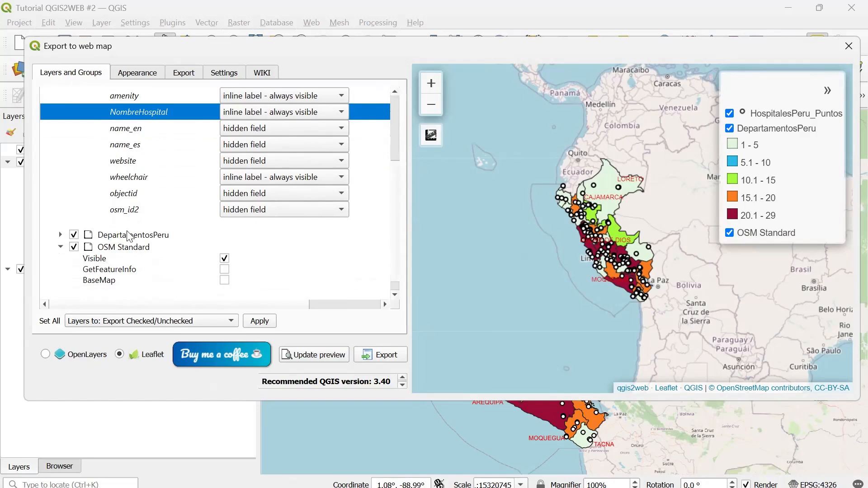
left_click(60, 235)
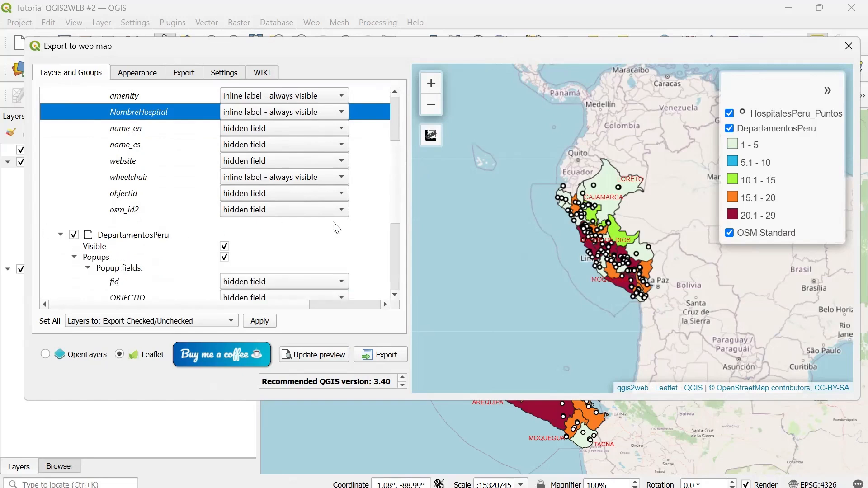
scroll(397, 206, "down", 6)
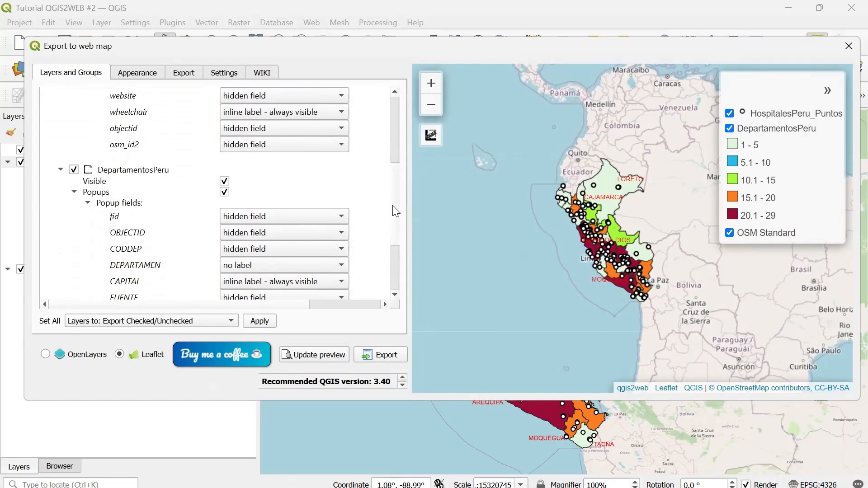
scroll(400, 223, "down", 6)
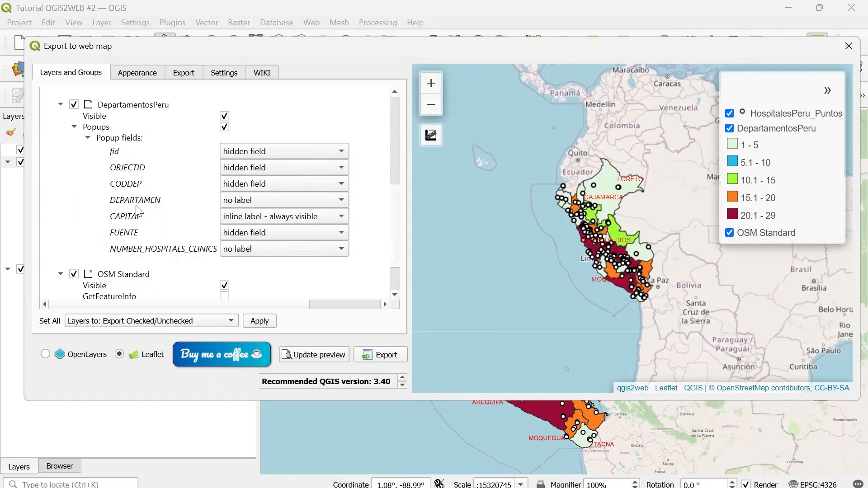
left_click(254, 201)
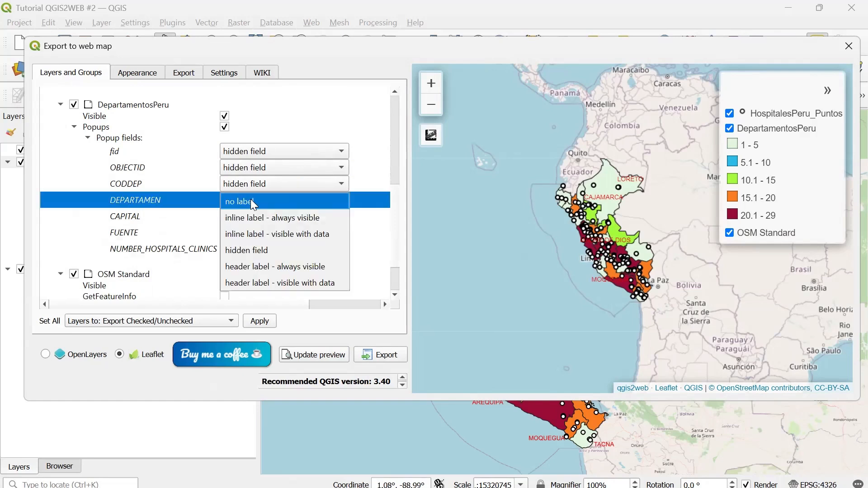
left_click(232, 219)
left_click(232, 218)
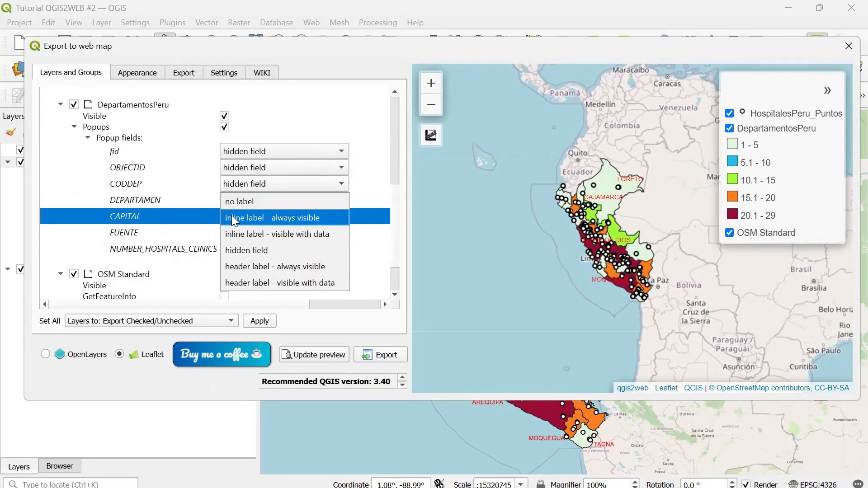
left_click(233, 219)
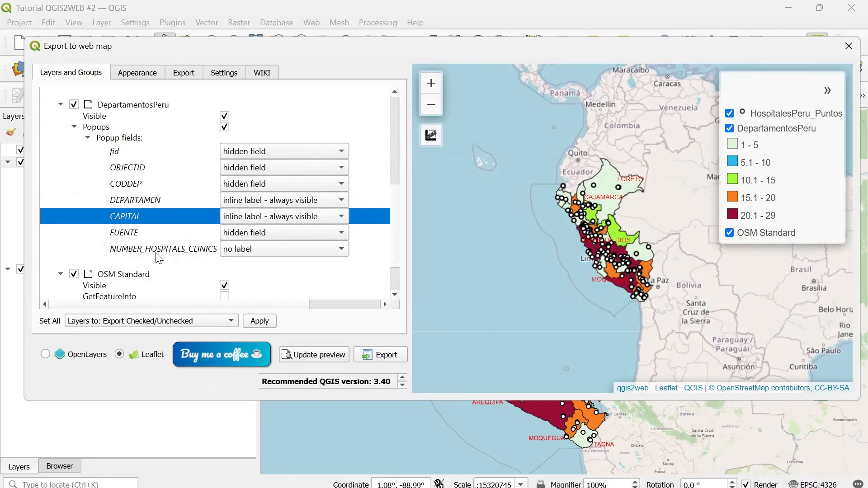
- Set the NUMBER_HOSPITALS_CLINICS popup field of DepartamentosPeru to "inline label - always visible"
left_click(245, 250)
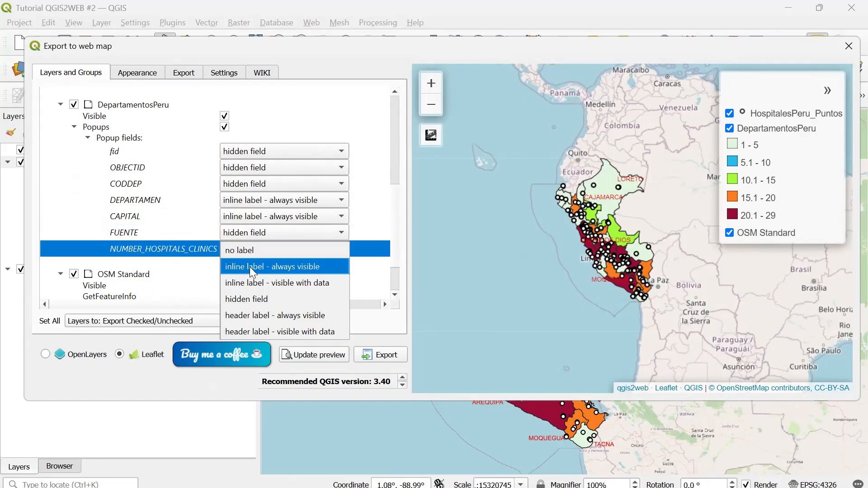
left_click(249, 267)
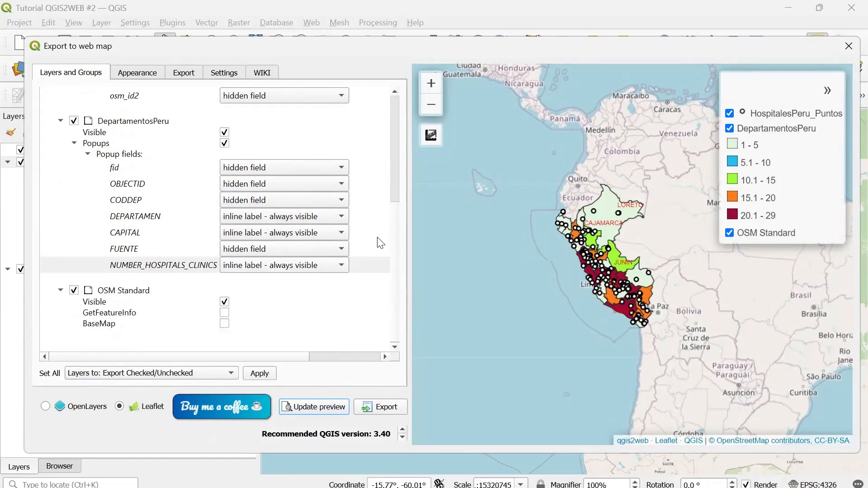
left_click(364, 266)
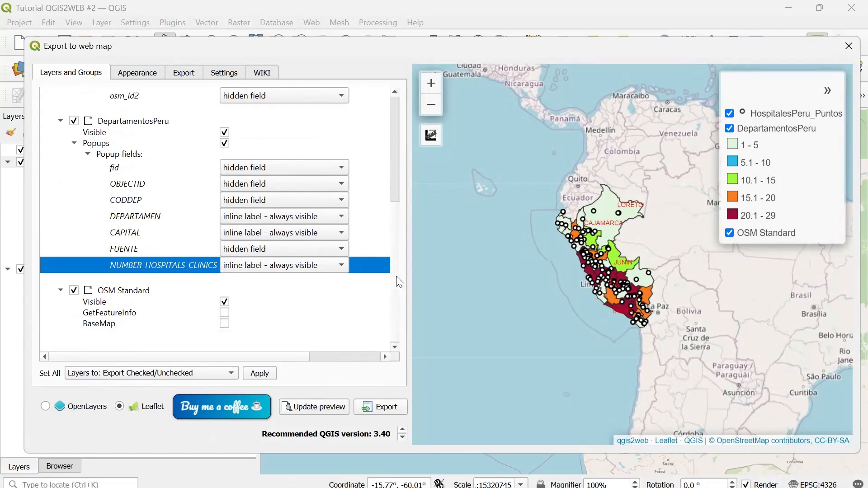
scroll(400, 282, "up", 5)
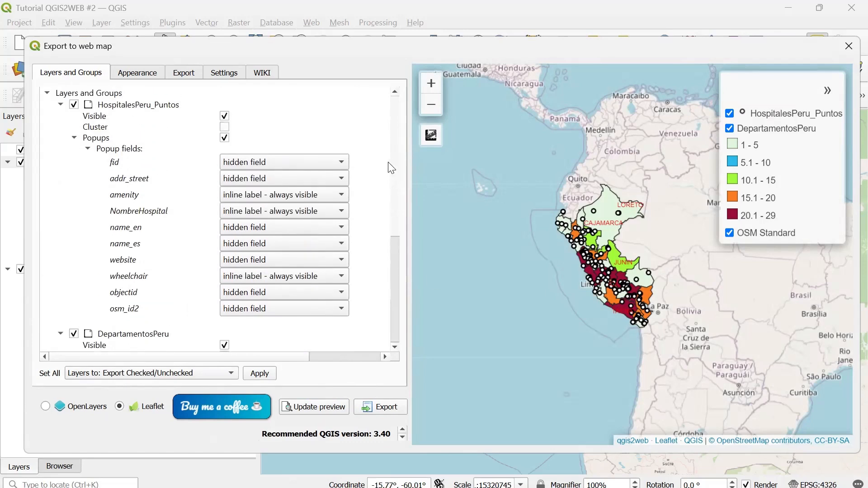
- In the web map's appearance settings, place the title at upper left and the abstract at lower right
left_click(126, 77)
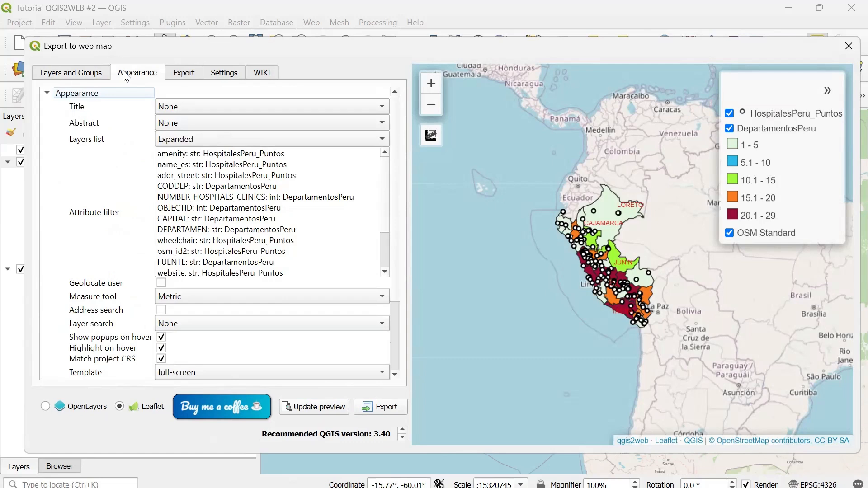
left_click(193, 115)
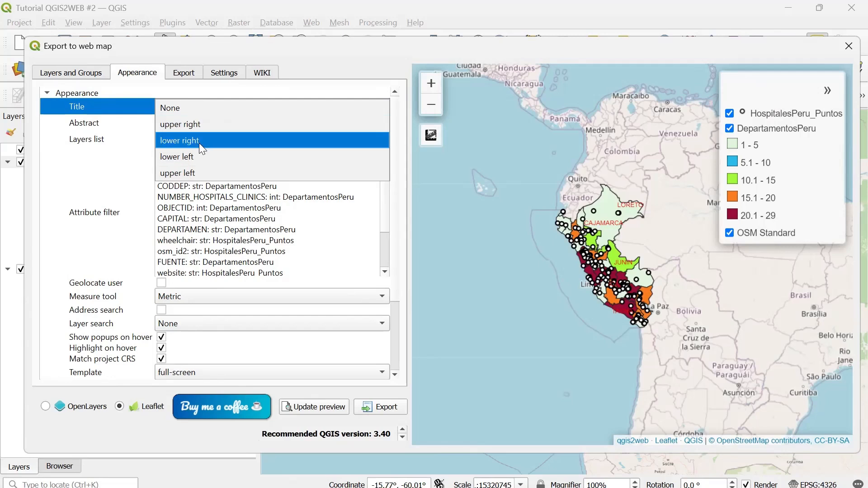
left_click(196, 173)
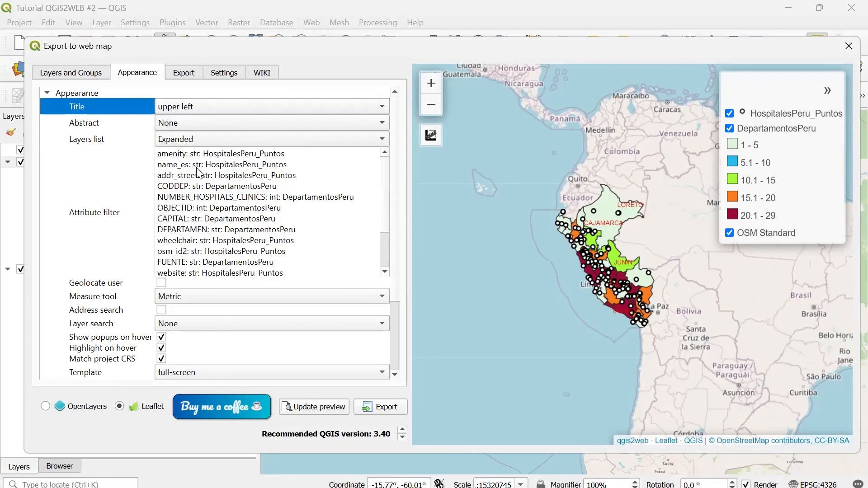
left_click(185, 126)
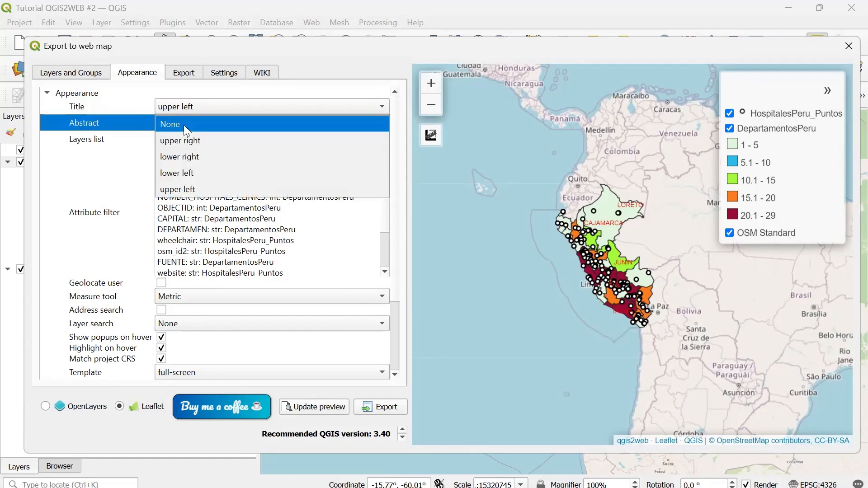
left_click(185, 158)
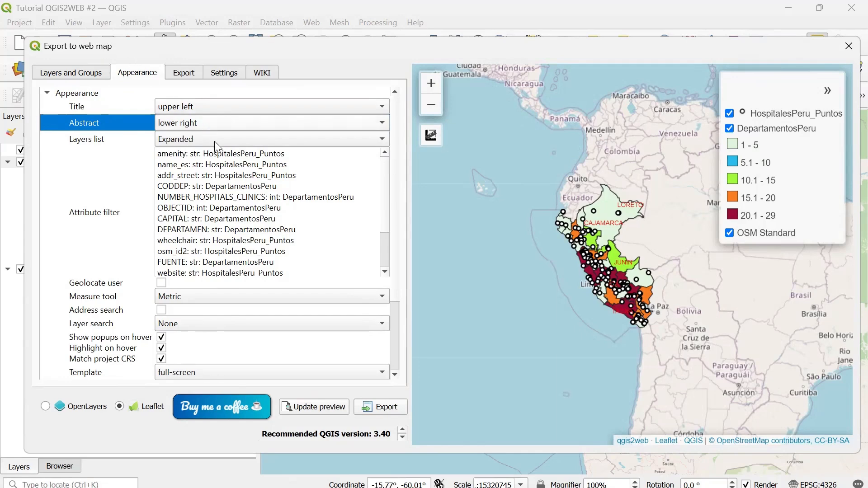
- Select amenity, wheelchair, DEPARTAMEN and NUMBER_HOSPITALS_CLINICS as the web map's attribute filters
left_click(212, 154)
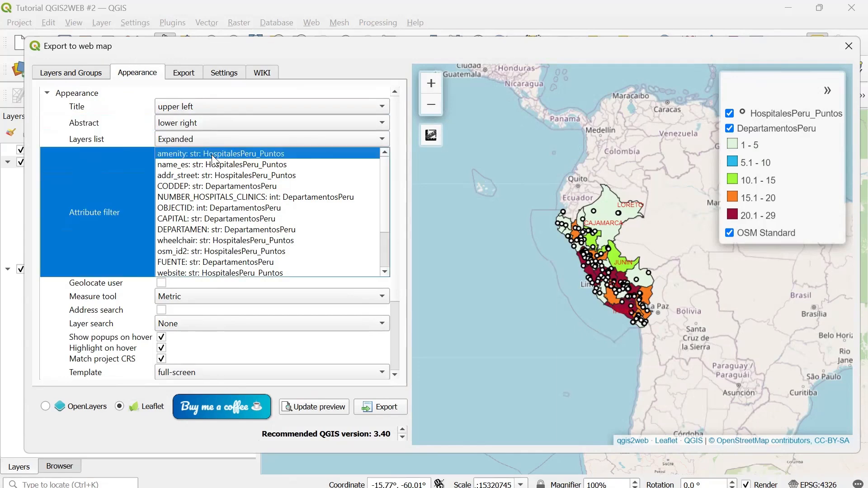
left_click(203, 241)
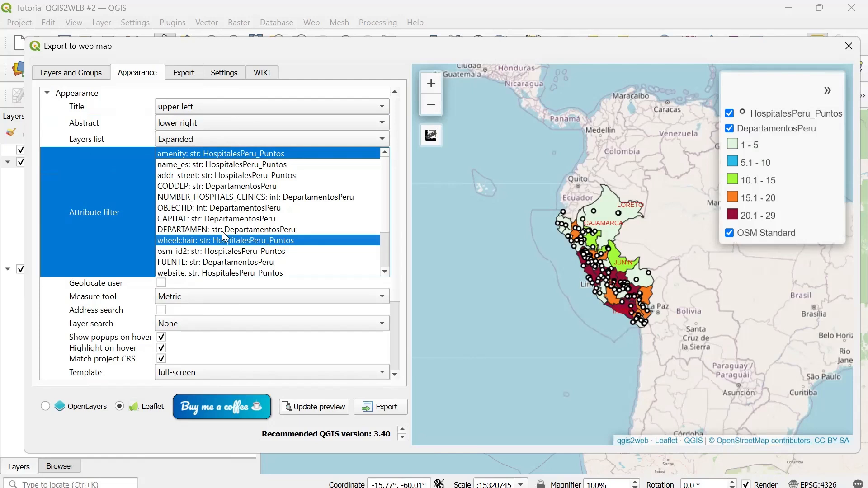
left_click(186, 229)
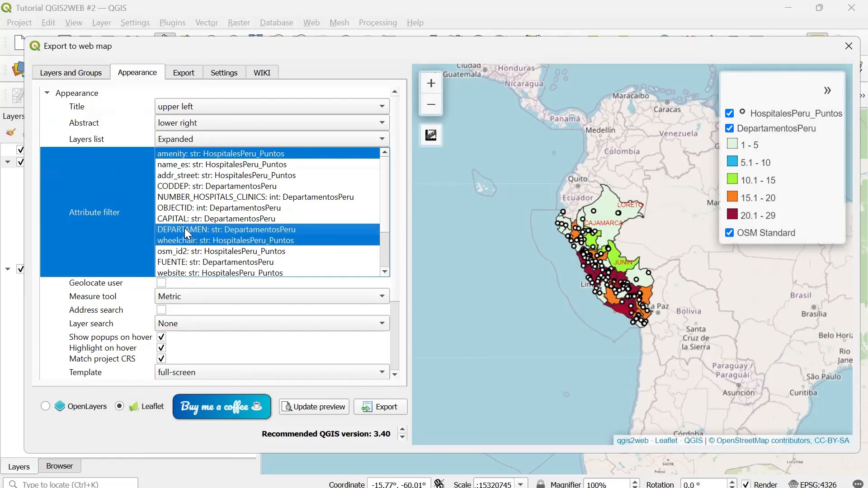
scroll(380, 221, "down", 2)
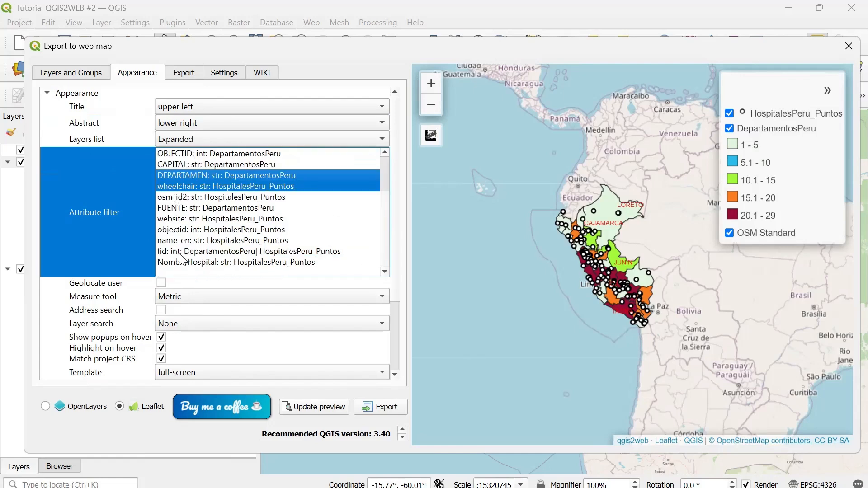
scroll(270, 224, "up", 2)
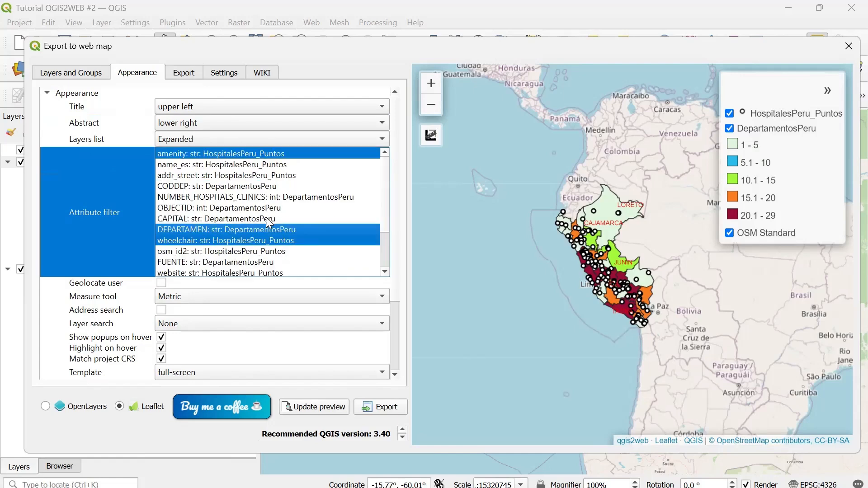
left_click(182, 197)
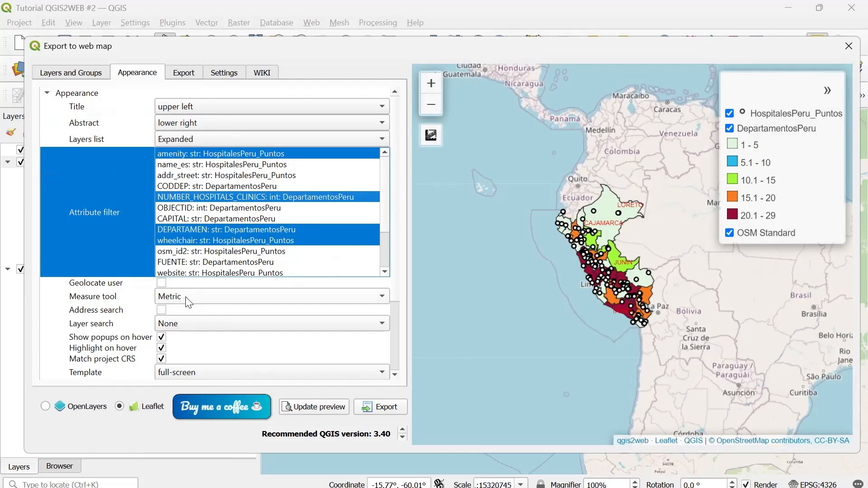
- Enable user geolocation, update the preview, and collapse the layer legend on the previewed map
left_click(160, 284)
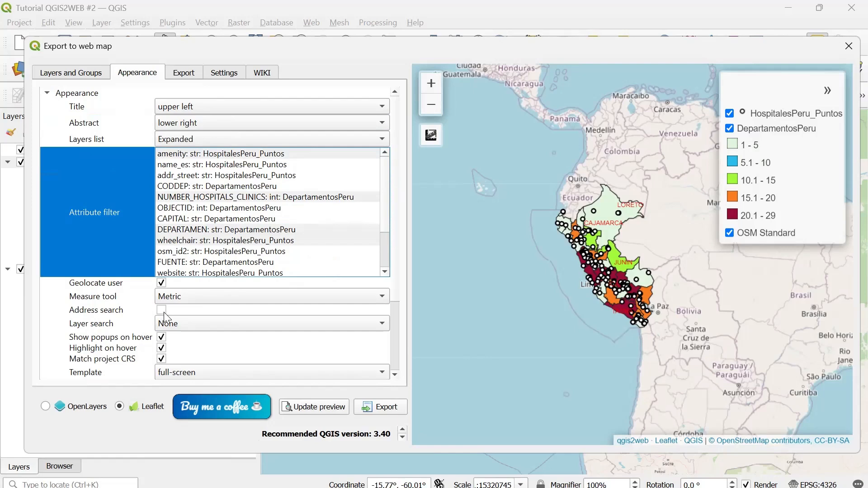
left_click(305, 410)
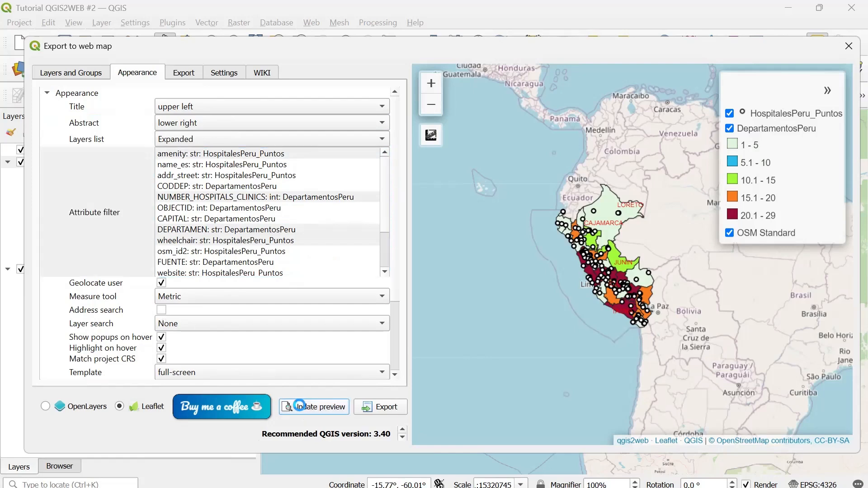
left_click(746, 98)
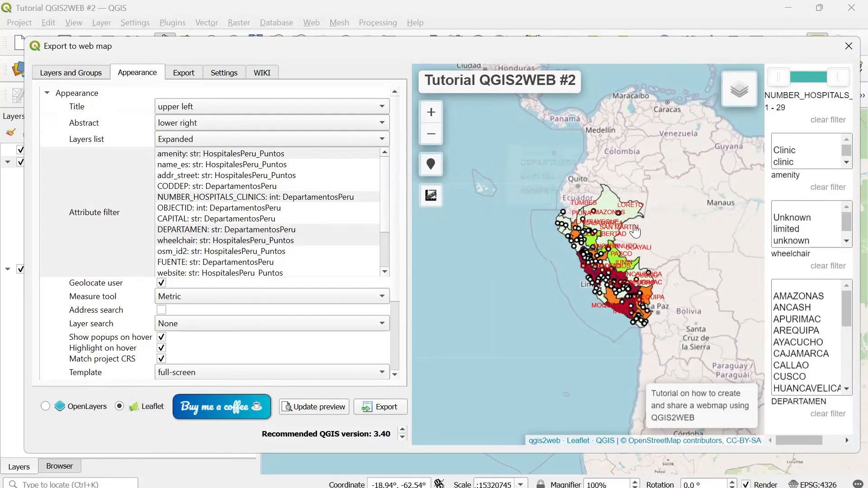
- Test the NUMBER_HOSPITALS_CLINICS range filter on the previewed map by varying its lower and upper limits, and restore the full 1 - 29 range
scroll(636, 232, "up", 2)
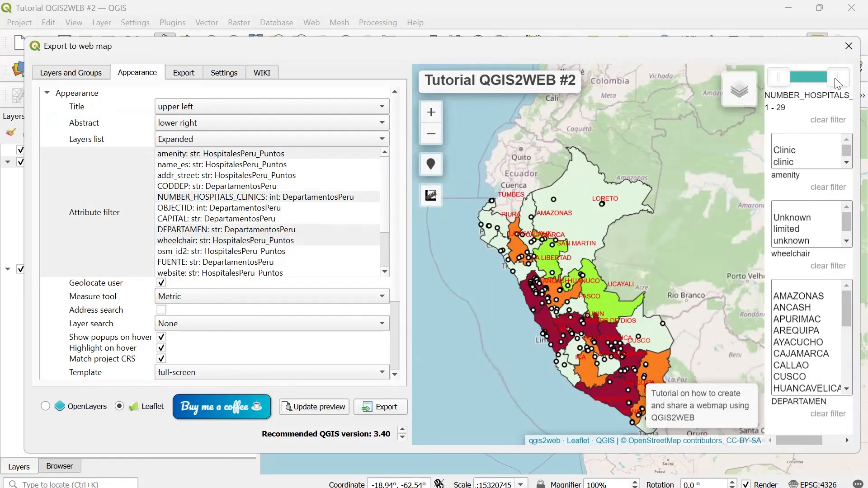
left_click_drag(838, 84, 836, 83)
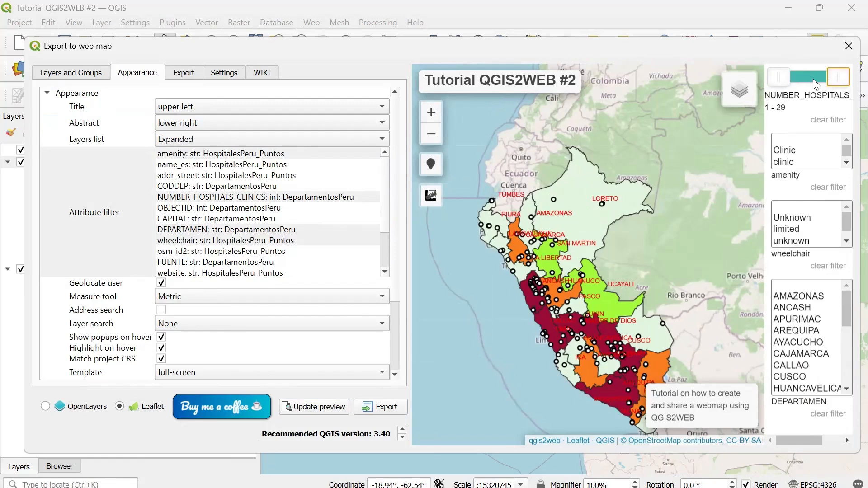
left_click(779, 80)
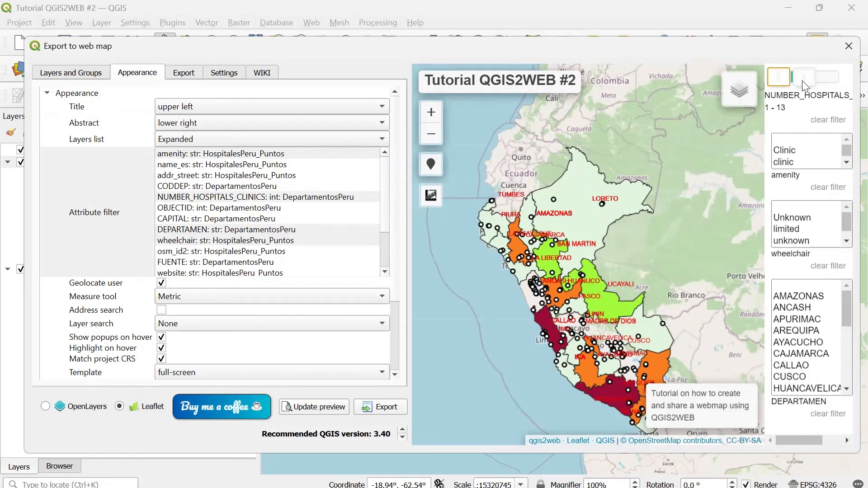
left_click_drag(803, 81, 807, 80)
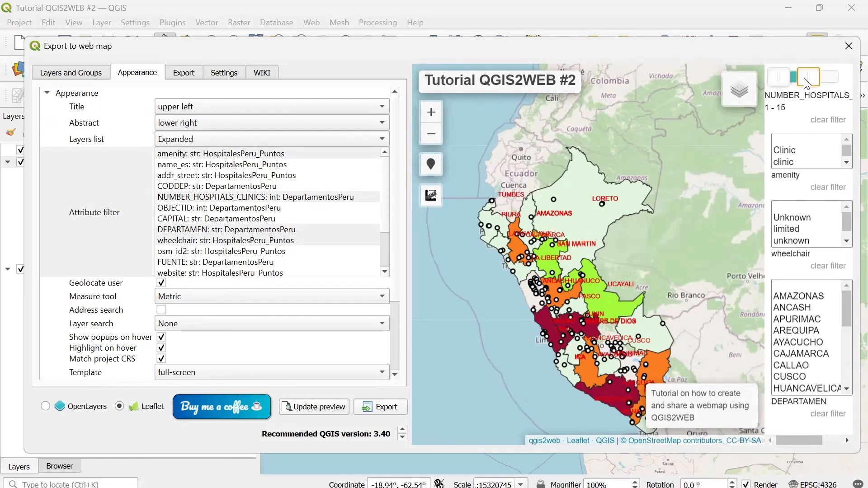
left_click(839, 84)
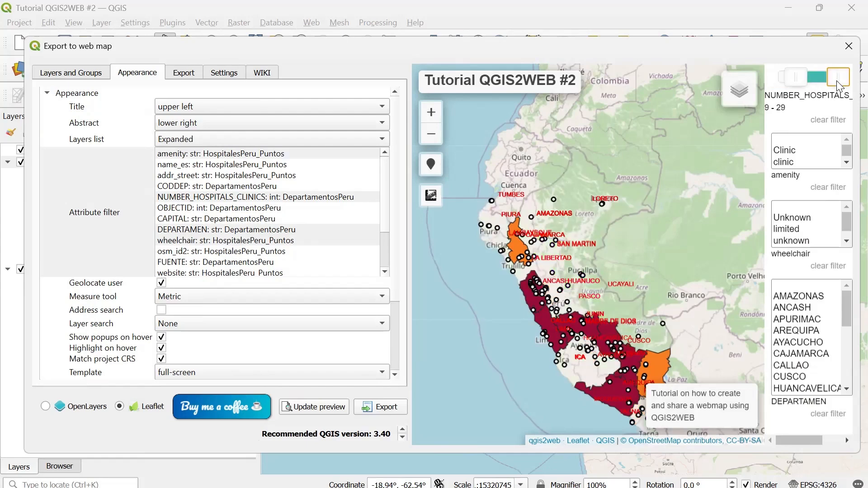
left_click_drag(794, 79, 791, 80)
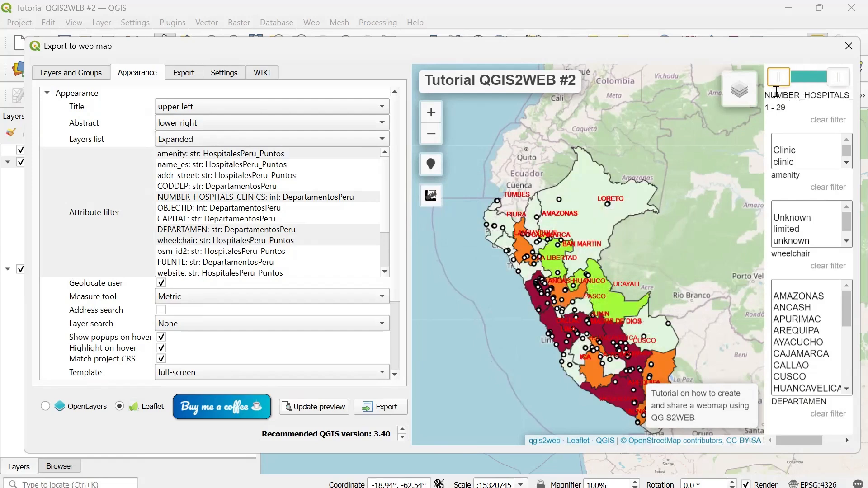
left_click_drag(795, 81, 787, 84)
- Test the DEPARTAMEN filter on the previewed map with CUSCO, AMAZONAS, APURIMAC and HUANCAVELICA in turn
left_click_drag(847, 313, 849, 292)
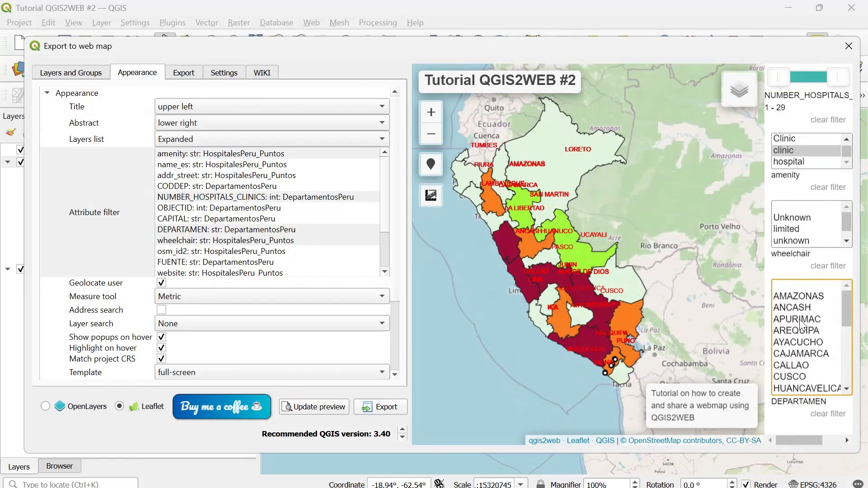
left_click(800, 374)
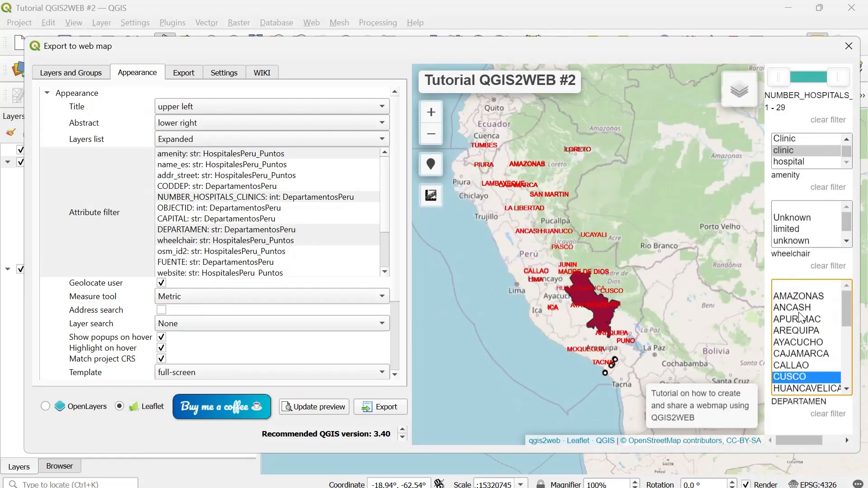
left_click(800, 296)
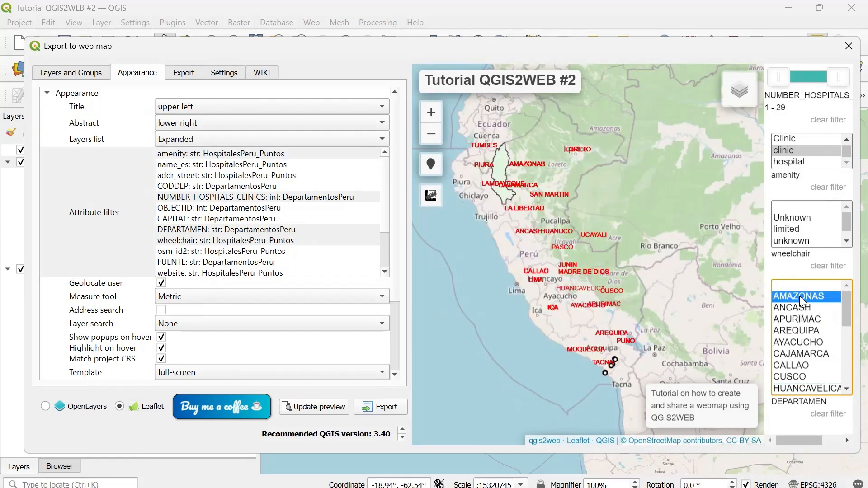
left_click(804, 321)
left_click(798, 388)
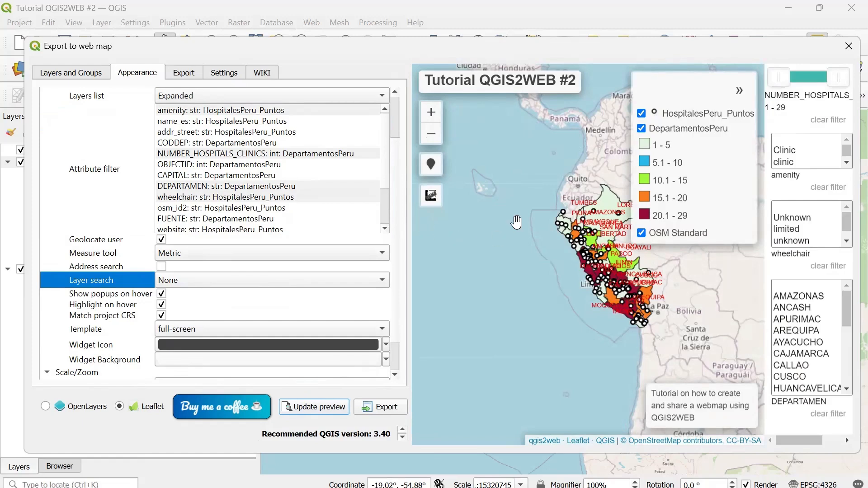
- Set the layer search to "DepartamentosPeru: CAPITAL" and the layers list to Collapsed
left_click(183, 283)
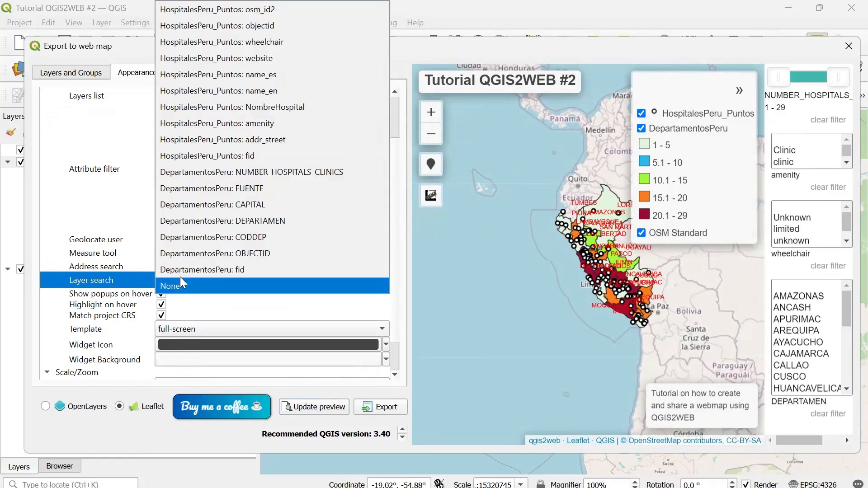
left_click(208, 206)
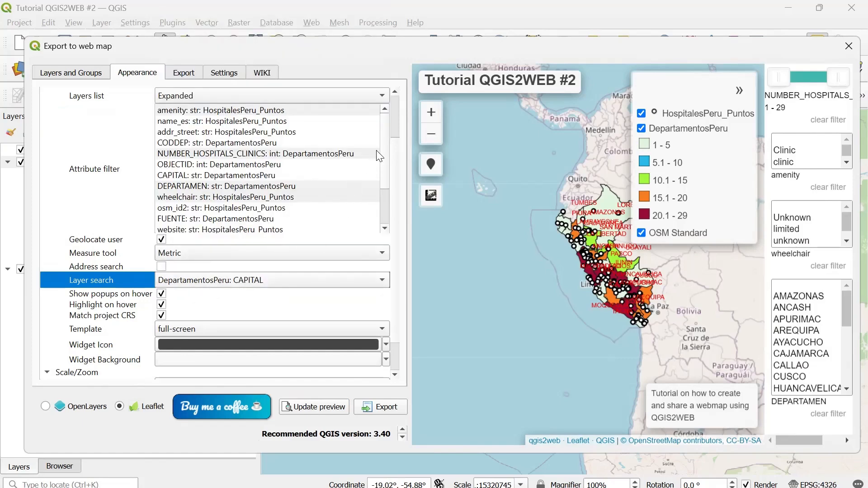
left_click(215, 97)
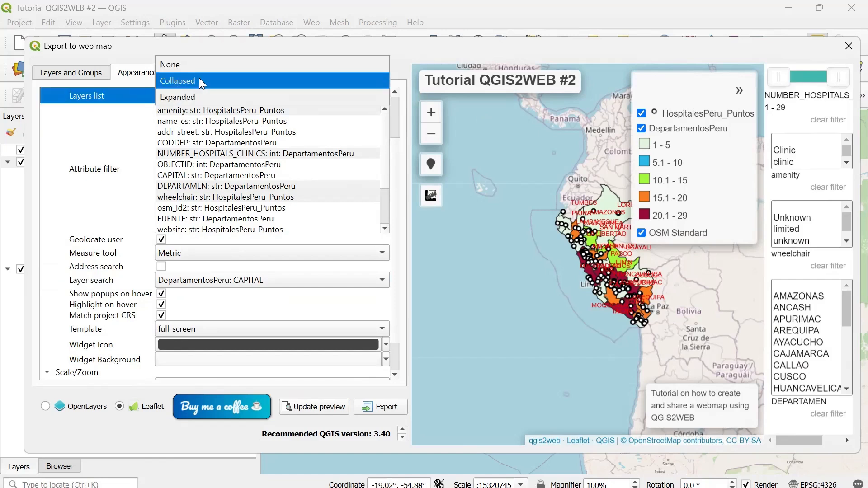
left_click(202, 84)
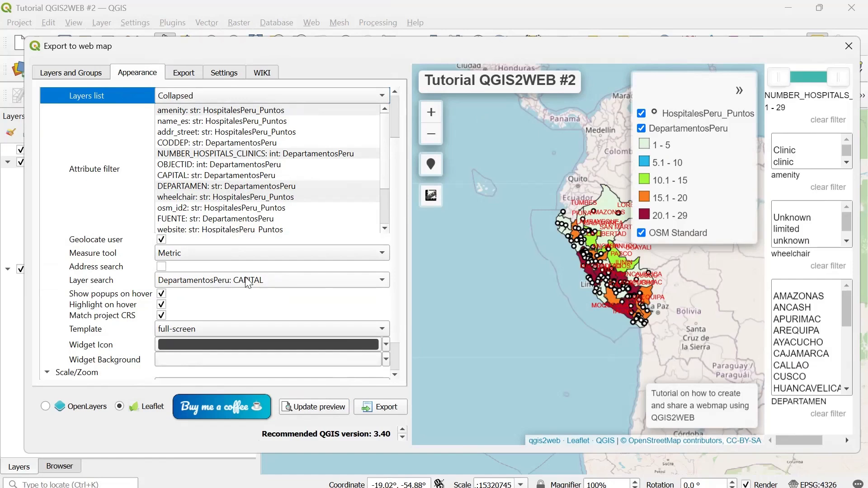
- Update the preview and test the layer search on the map by finding the capital Lima
left_click(329, 409)
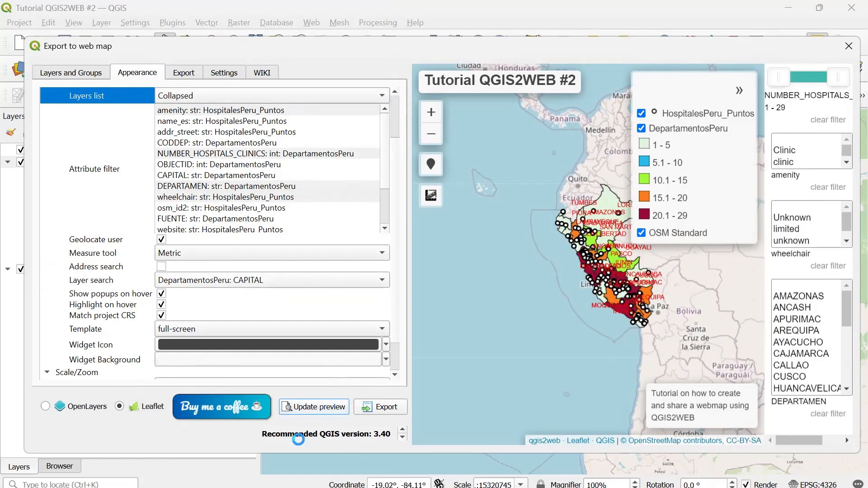
mouse_move(753, 107)
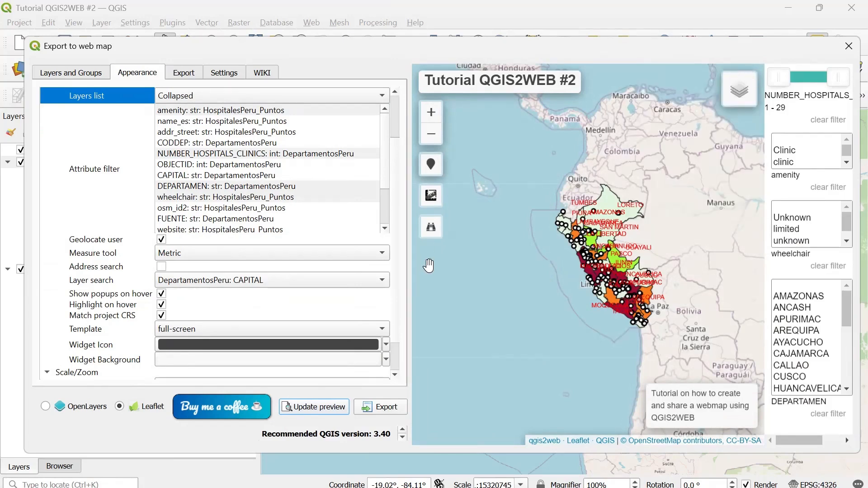
left_click(433, 229)
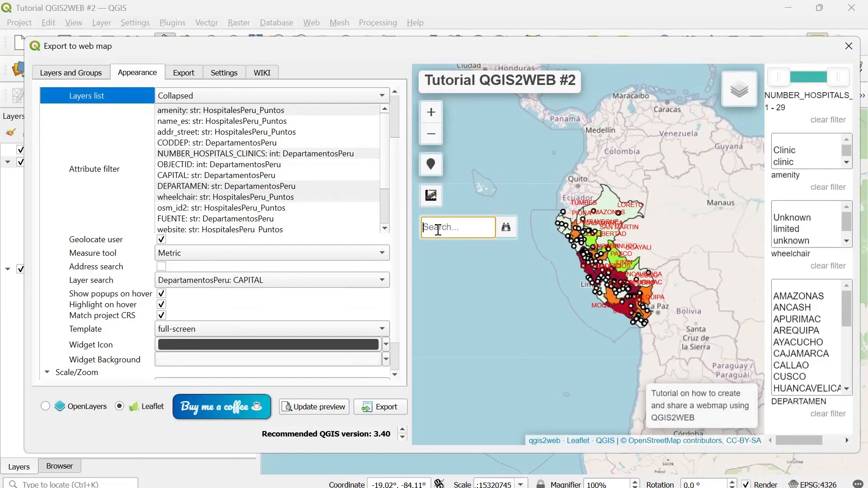
type("Lima")
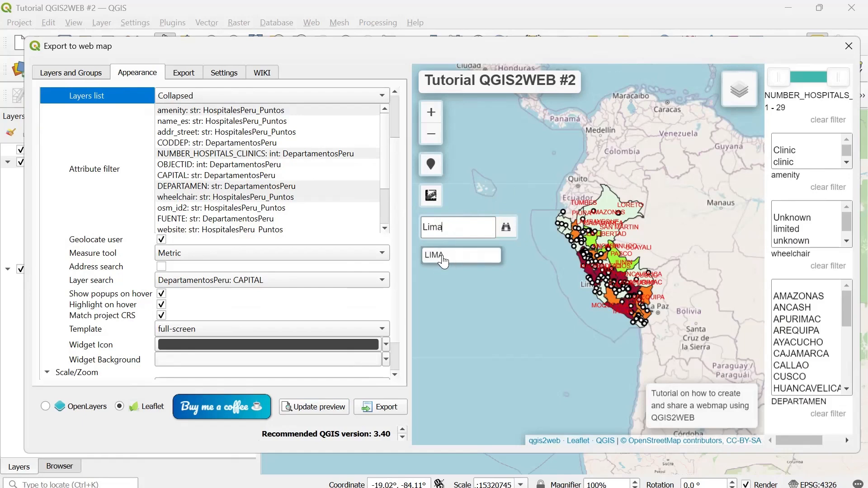
left_click(443, 260)
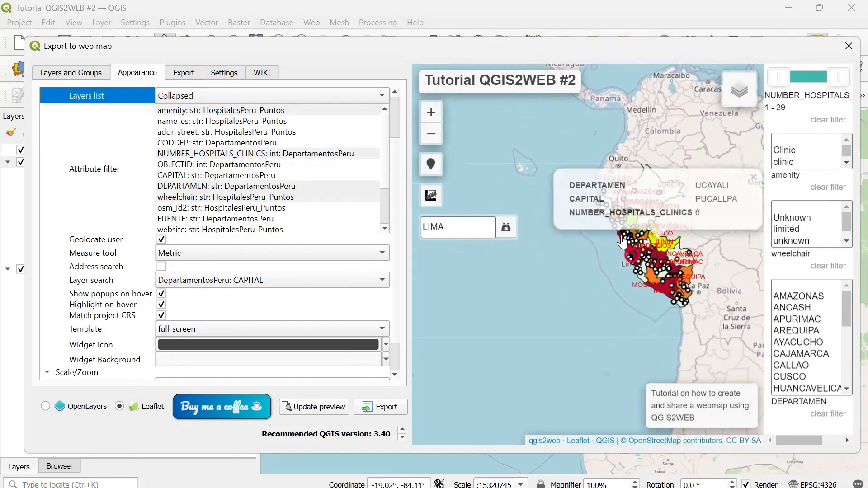
mouse_move(630, 263)
scroll(631, 264, "up", 3)
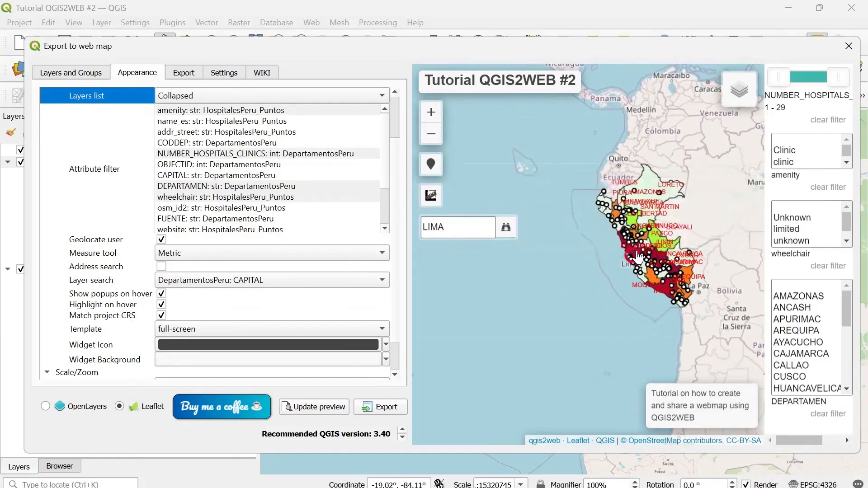
scroll(635, 264, "up", 3)
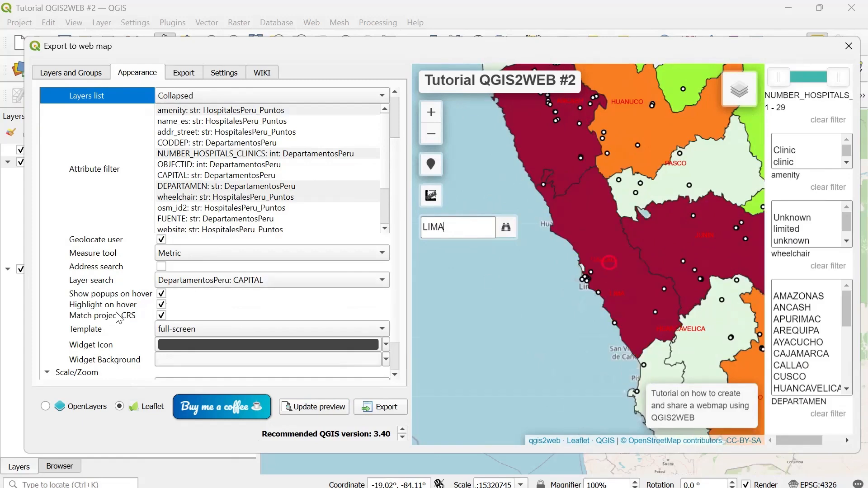
- Clear the Lima search text from the previewed map's search box
key("BackSpace")
key("BackSpace")
key("BackSpace")
key("BackSpace")
key("BackSpace")
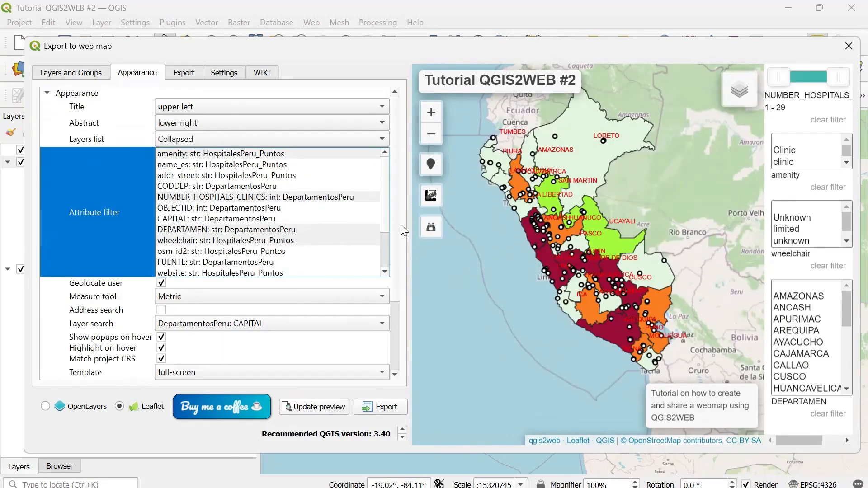
- Export the web map to the QGIS2WEB folder inside QGIS_WebMap and close the export progress report
left_click(188, 79)
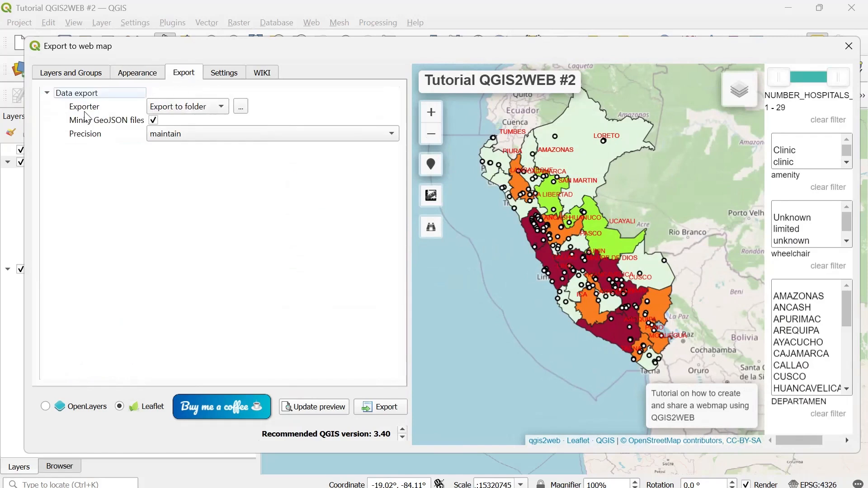
left_click(209, 111)
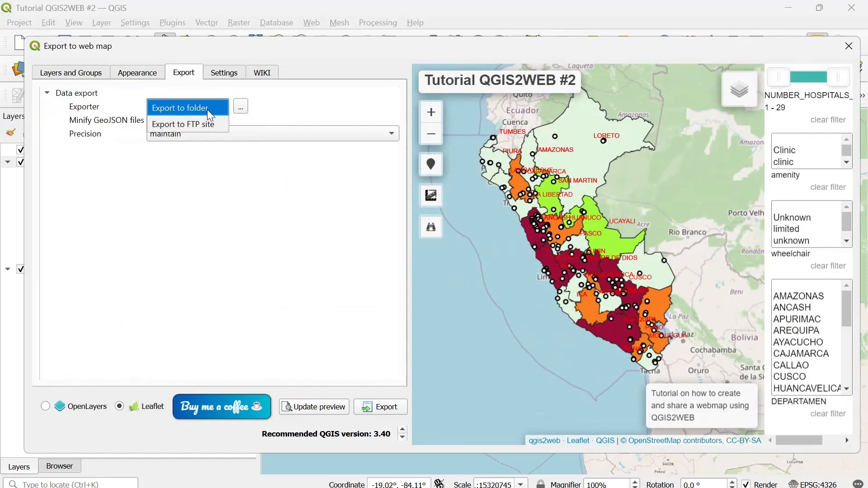
left_click(243, 112)
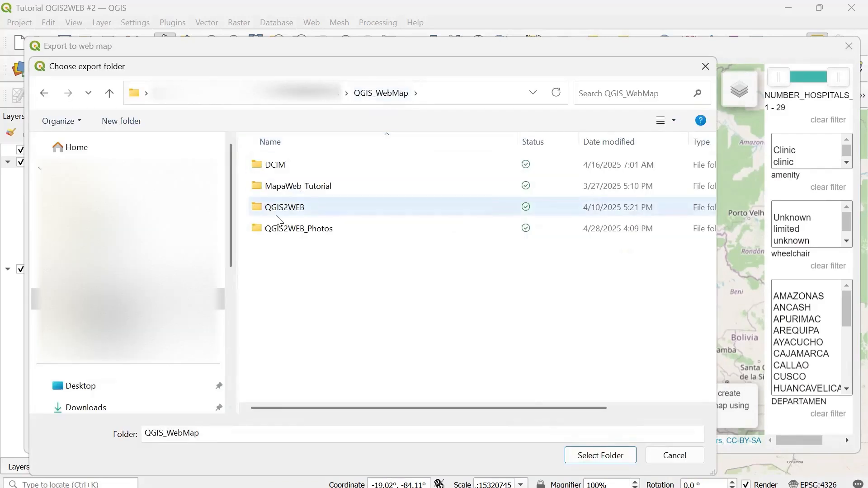
left_click(286, 212)
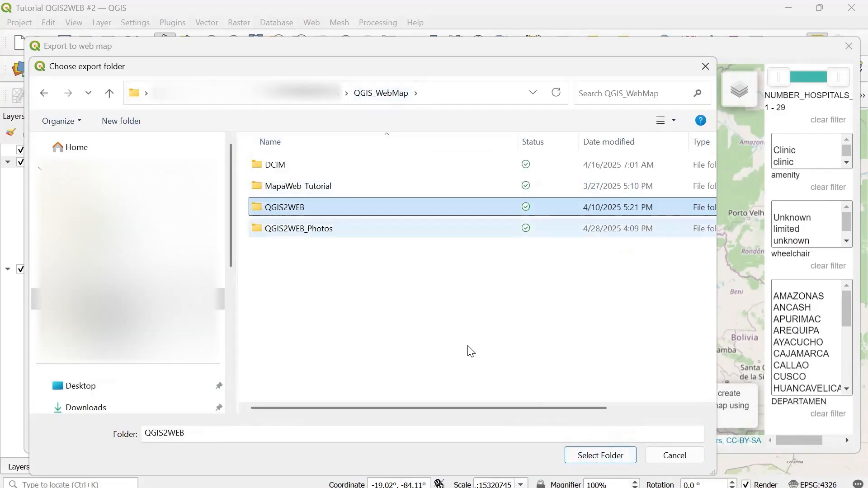
left_click(590, 455)
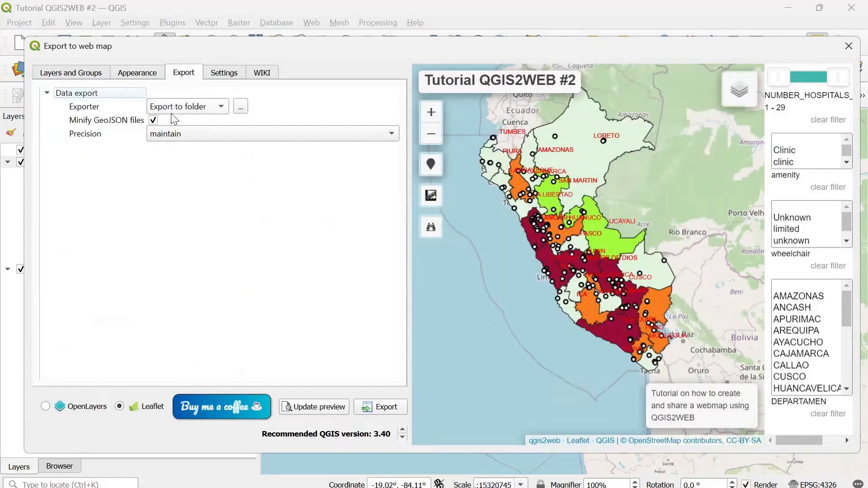
left_click(392, 410)
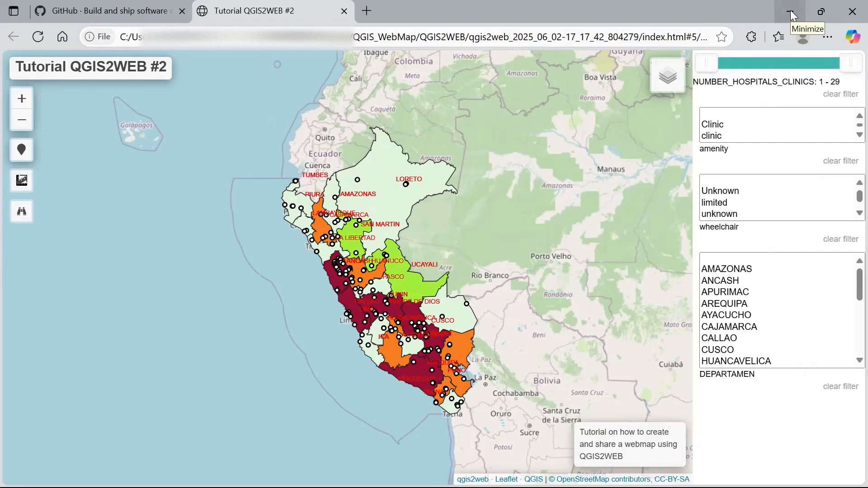
left_click(791, 15)
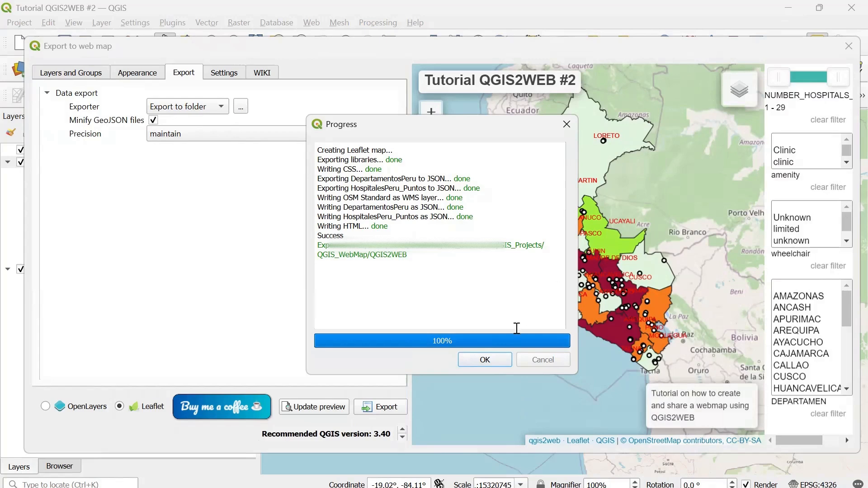
left_click(485, 360)
- Switch to File Explorer and open the exported folder qgis2web_2025_06_02-17_17_42_804279 inside QGIS2WEB
left_click(792, 12)
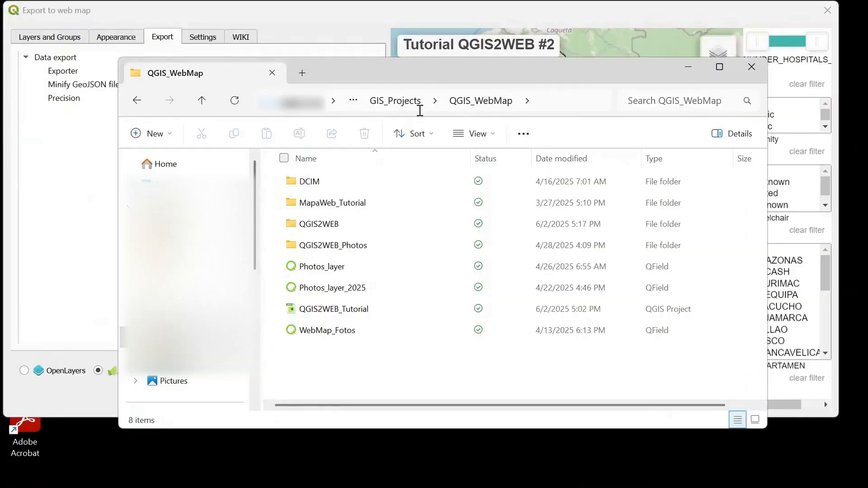
double_click(324, 229)
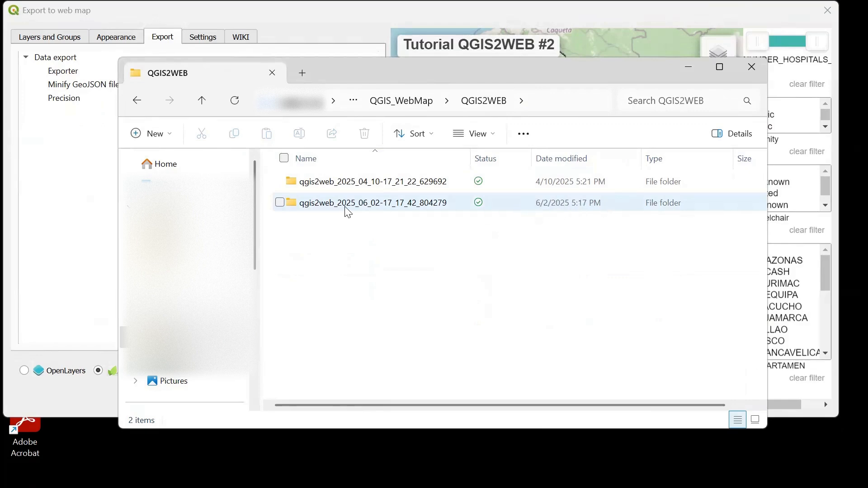
mouse_move(348, 213)
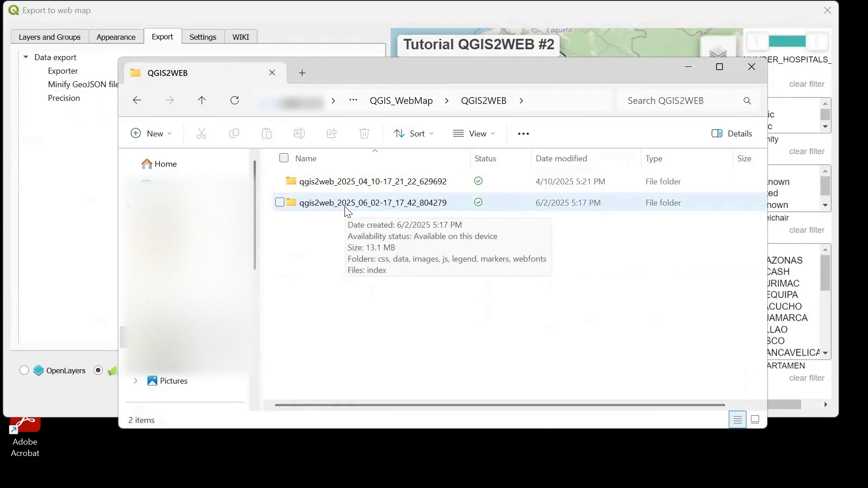
double_click(348, 212)
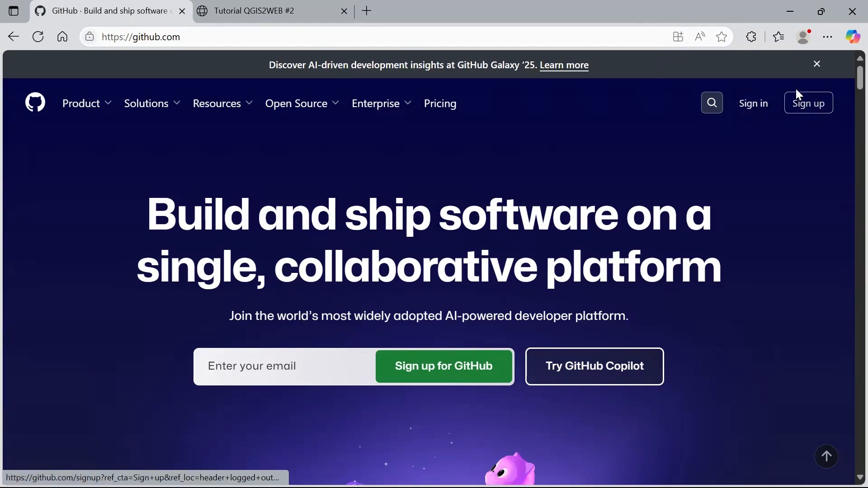
- View the required fields of GitHub's sign-up form in the browser, and proceed to sign in with an existing account
left_click(811, 110)
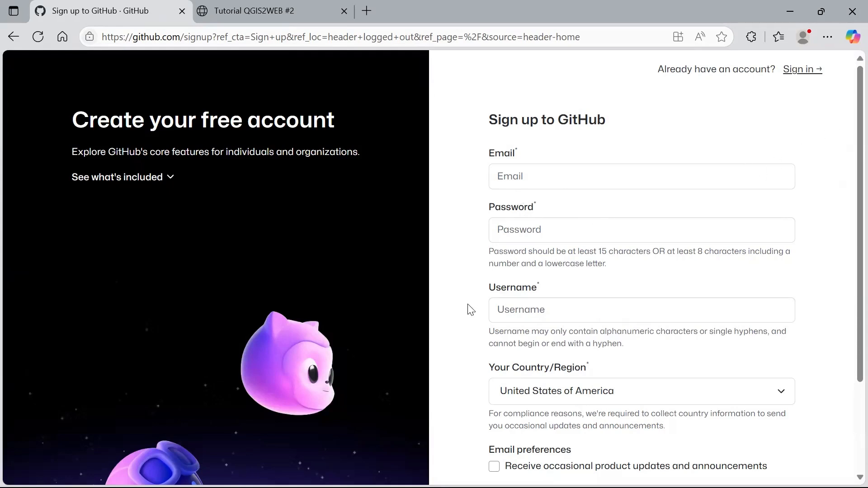
mouse_move(850, 92)
left_mouse_down()
mouse_move(851, 160)
mouse_move(844, 98)
left_mouse_up()
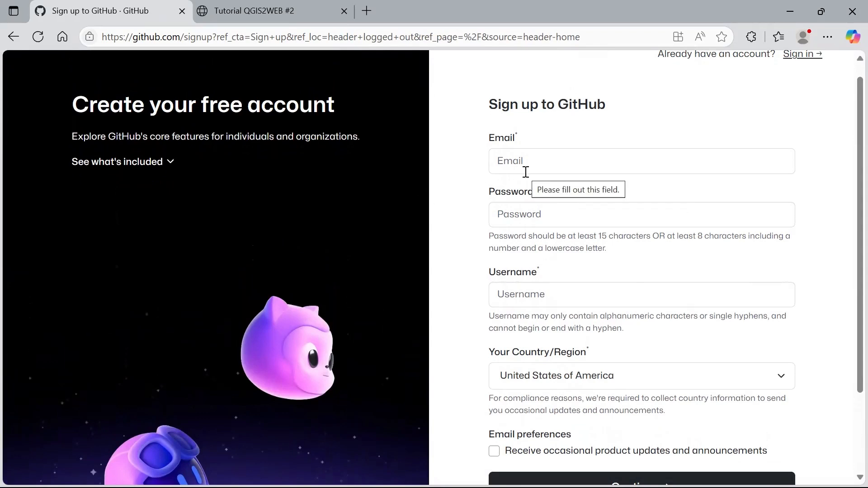
scroll(848, 127, "up", 1)
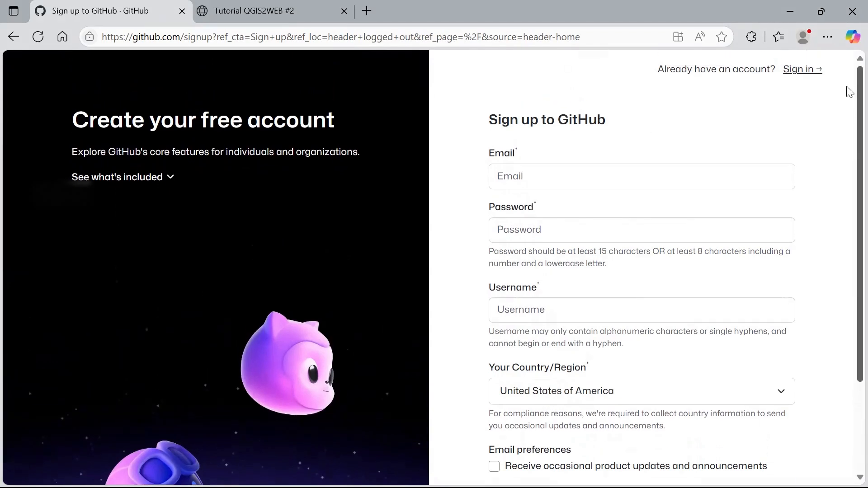
left_click(793, 71)
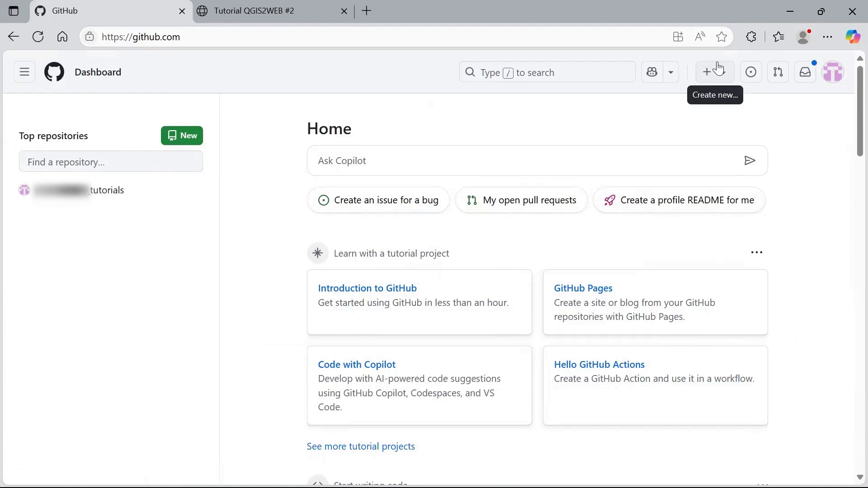
- Start a new GitHub repository and name it TutorialQGIS2WEB
left_click(722, 75)
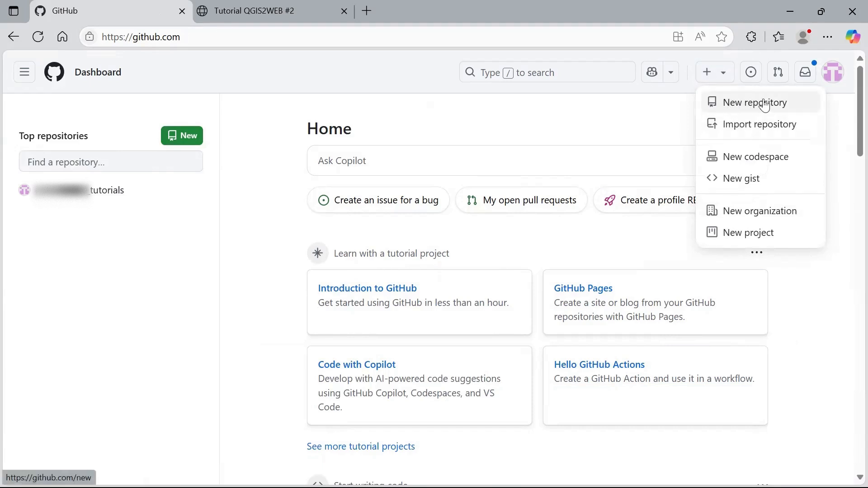
left_click(751, 102)
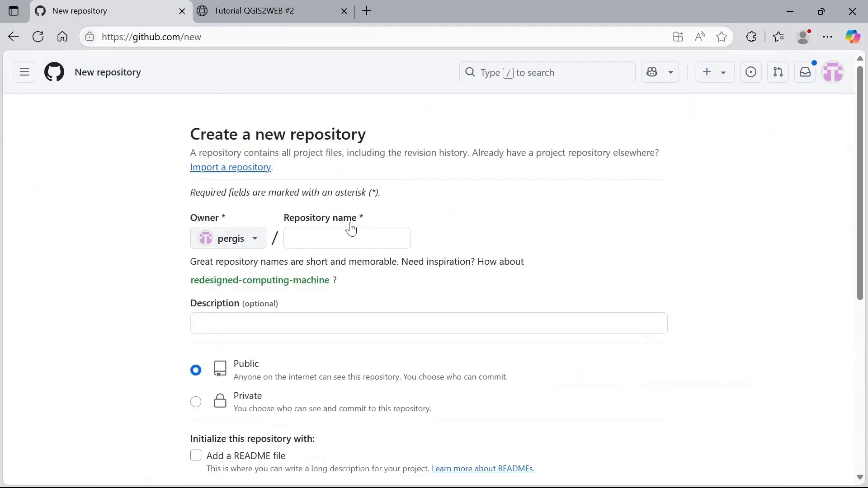
left_click(332, 234)
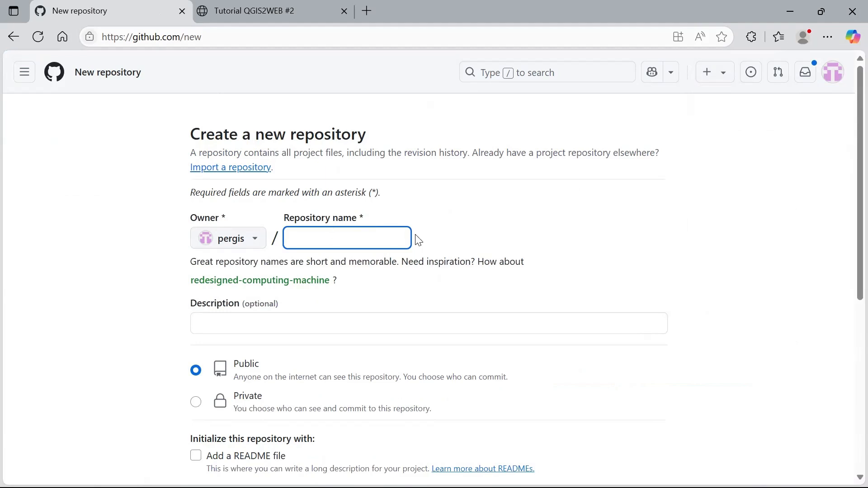
type("Tutorial")
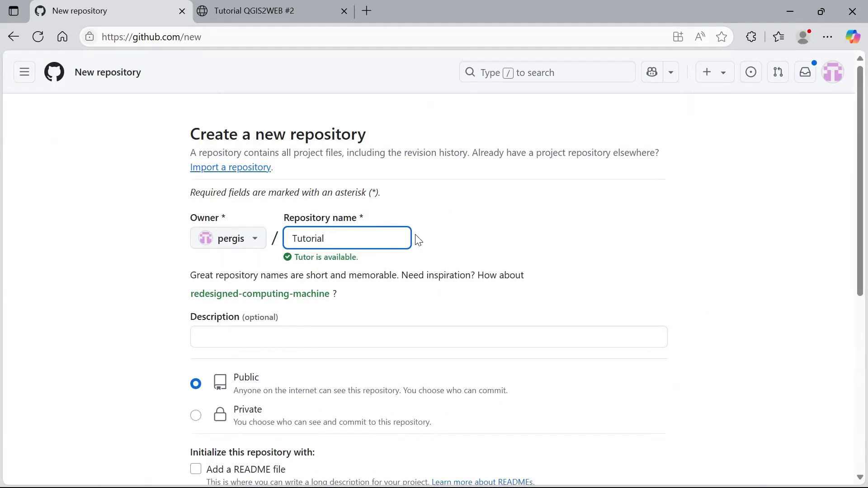
type("QGIS@")
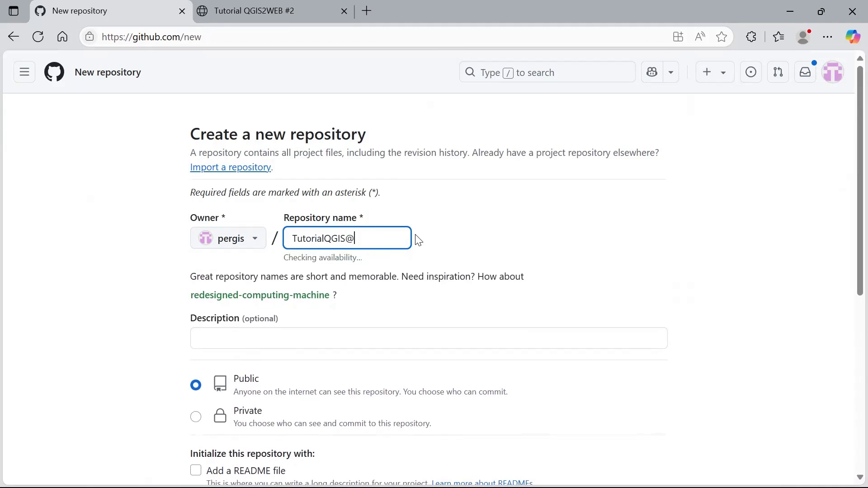
key("BackSpace")
type("2WEB")
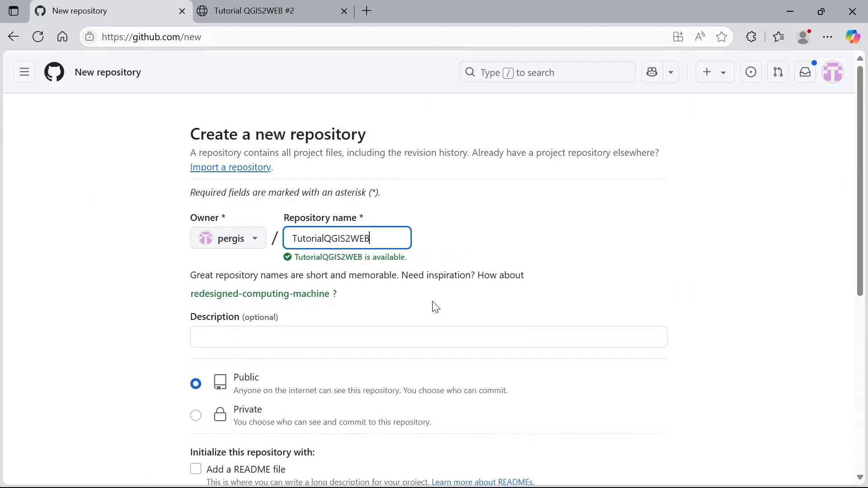
- Give the new repository the description "Tutorial" and include a README file
left_click(272, 343)
type("Tutorial")
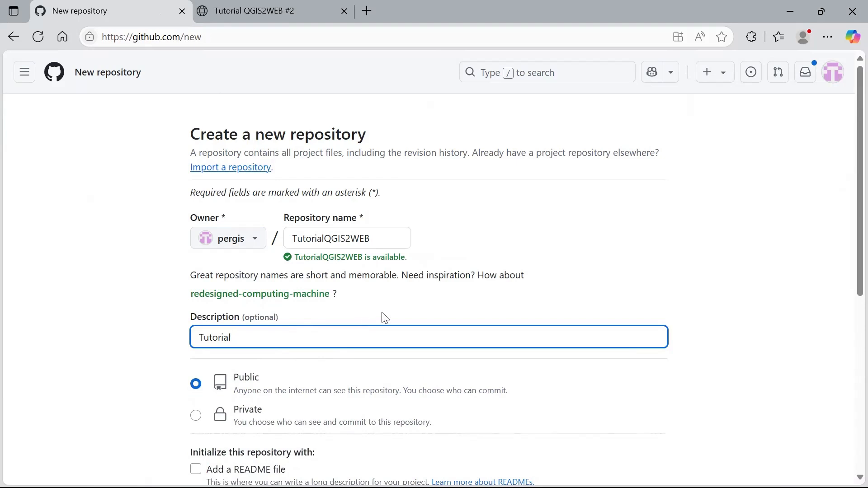
scroll(847, 199, "down", 1)
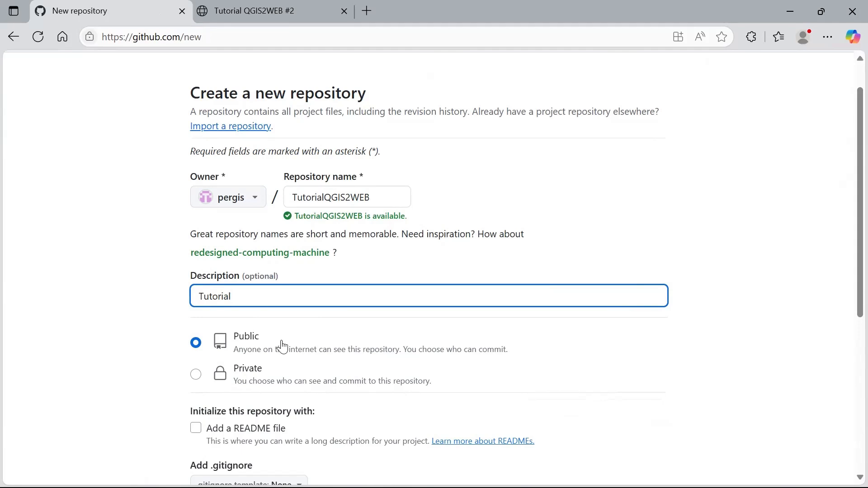
scroll(283, 348, "down", 3)
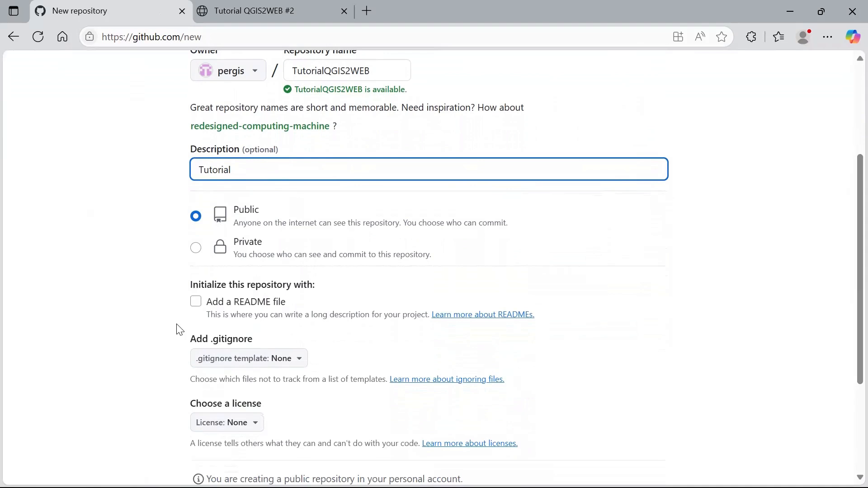
left_click(196, 302)
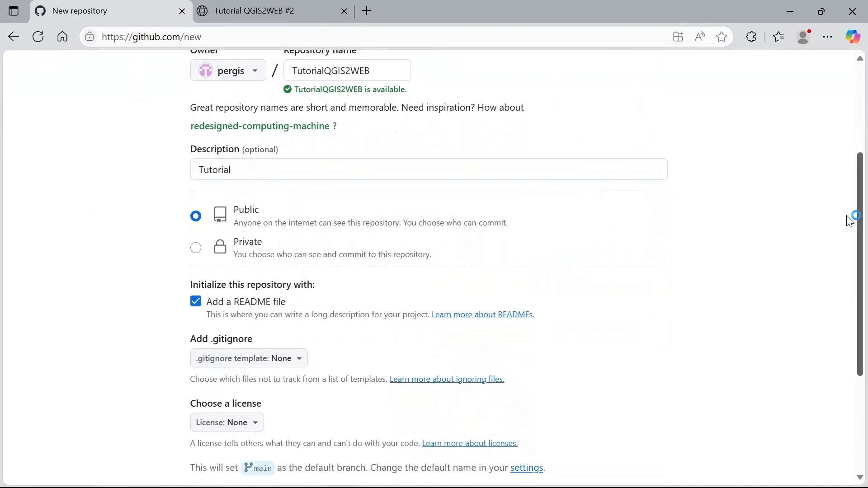
left_click_drag(849, 217, 850, 279)
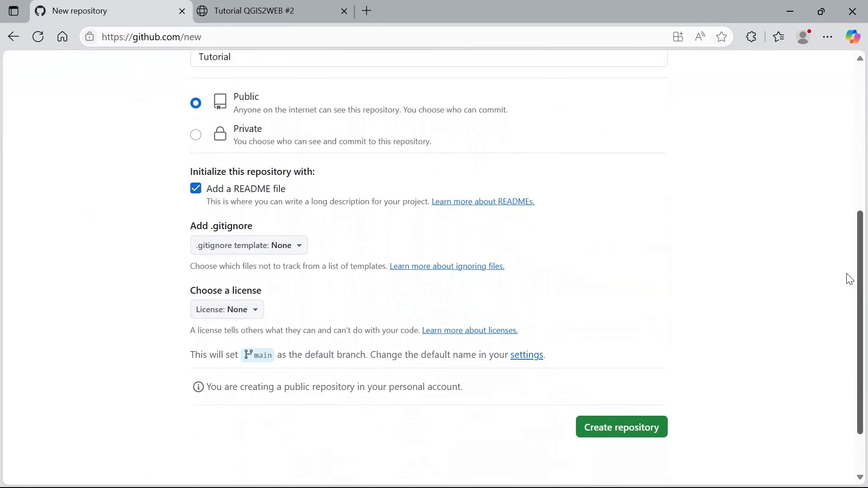
left_click_drag(850, 280, 851, 264)
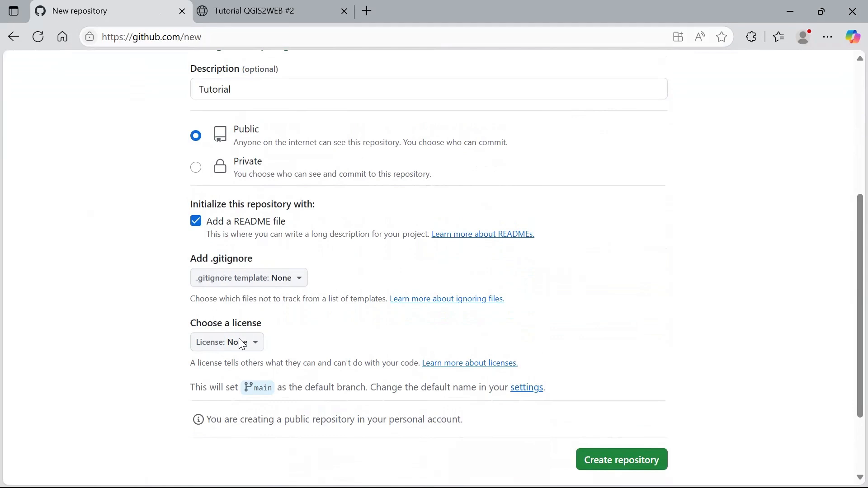
- Choose the GNU General Public License v3.0 for the new public repository and create it
left_click(216, 347)
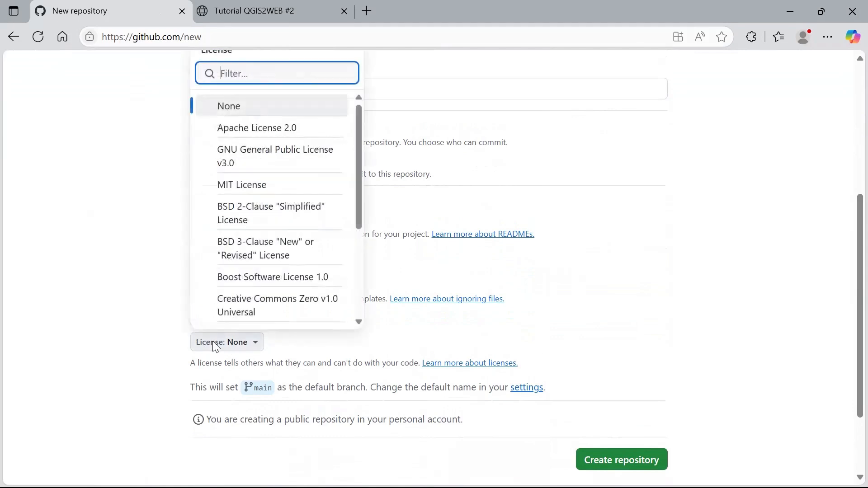
left_click(303, 349)
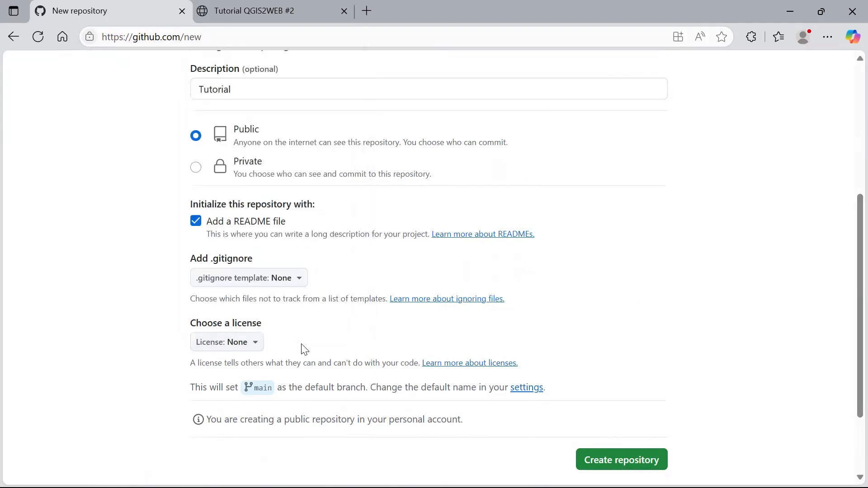
left_click(252, 350)
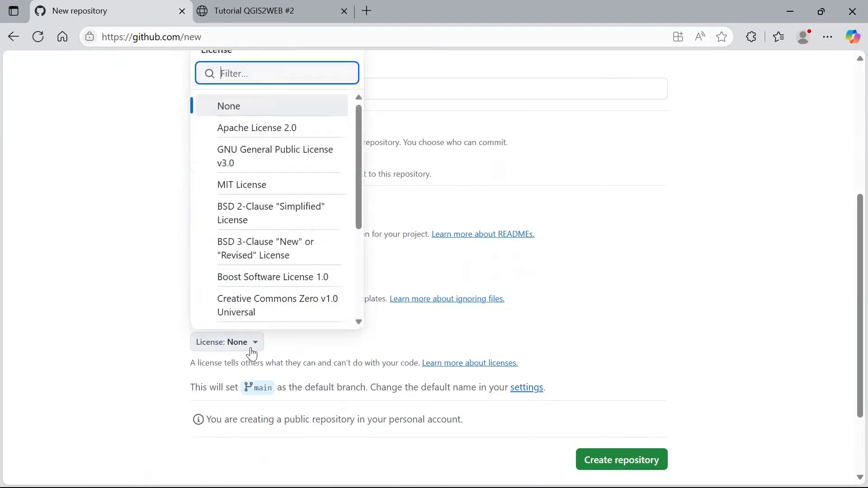
left_click(300, 166)
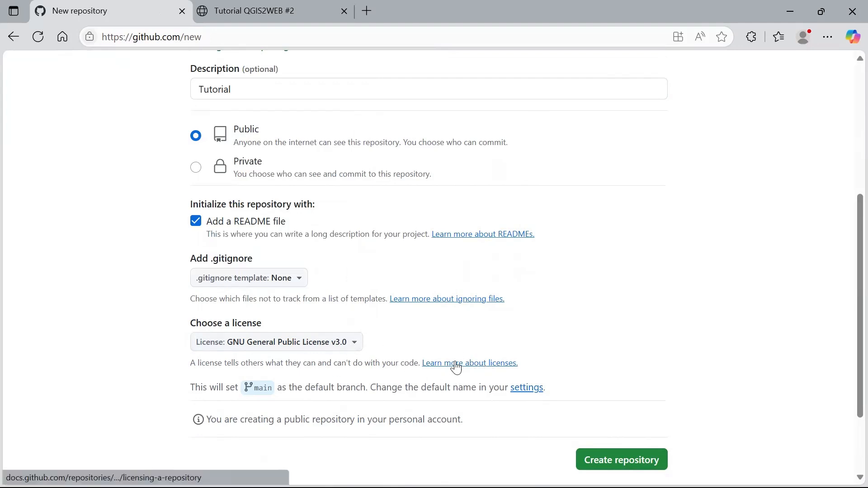
scroll(601, 392, "down", 2)
scroll(603, 389, "up", 3)
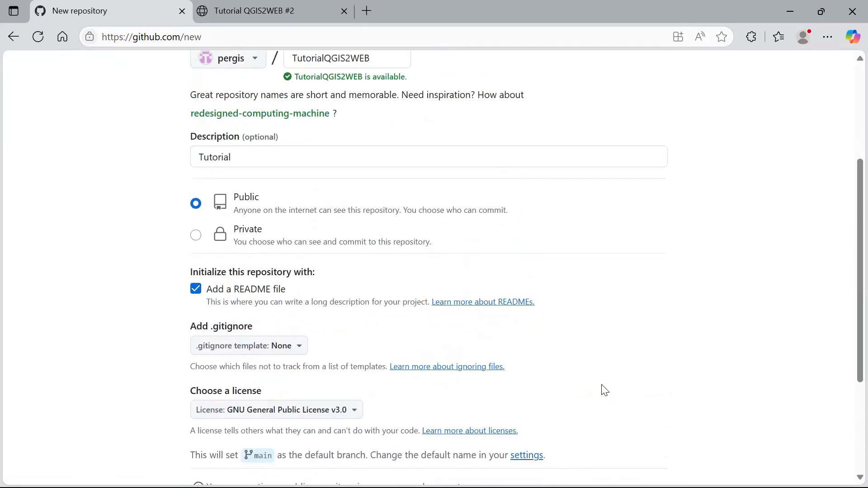
scroll(613, 393, "down", 3)
left_click(629, 398)
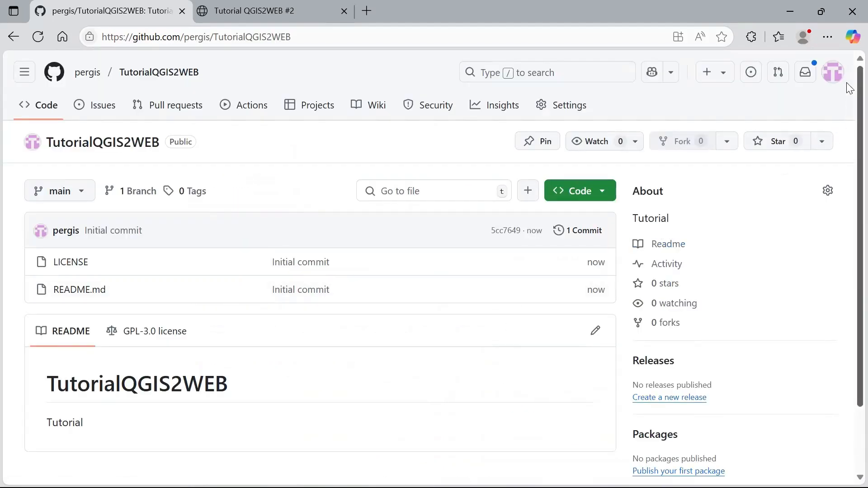
- View the new repository's README.md file and return to the repository's main page to look it over
mouse_move(859, 84)
left_mouse_down()
mouse_move(858, 108)
mouse_move(858, 87)
left_mouse_up()
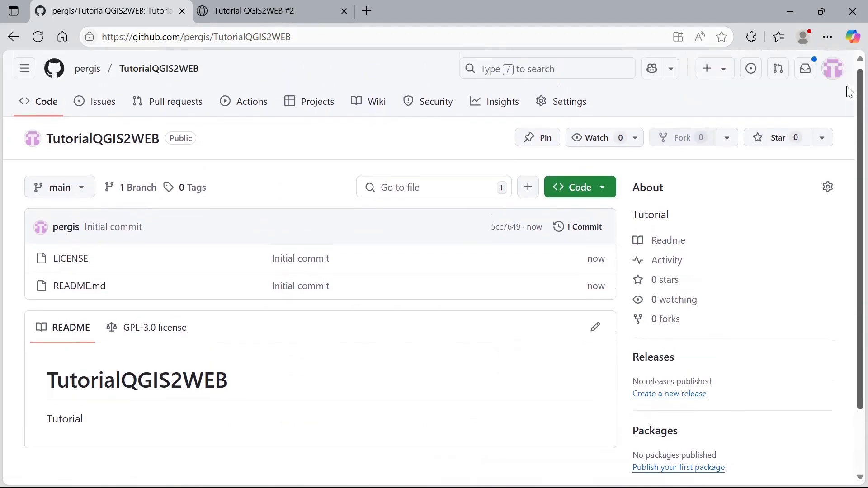
left_click(75, 292)
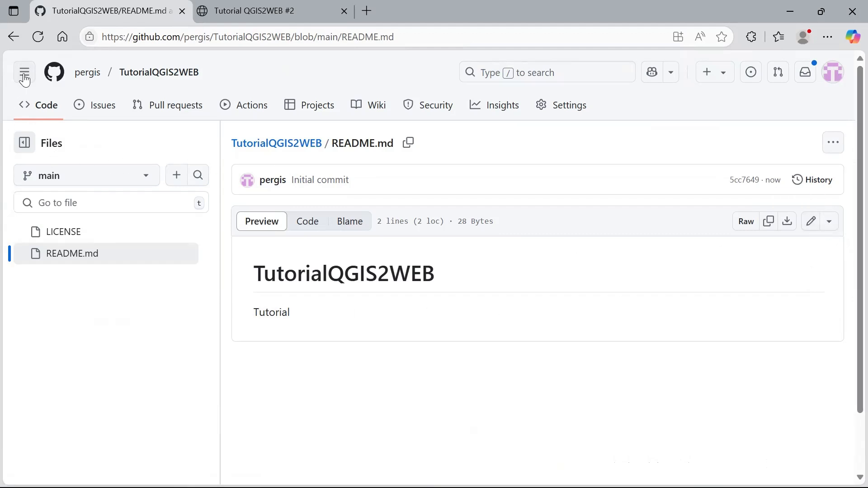
left_click(12, 40)
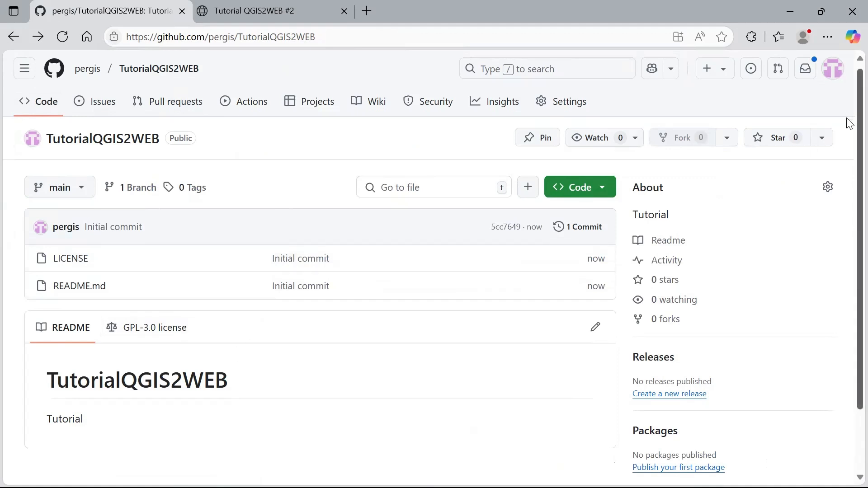
scroll(847, 271, "down", 3)
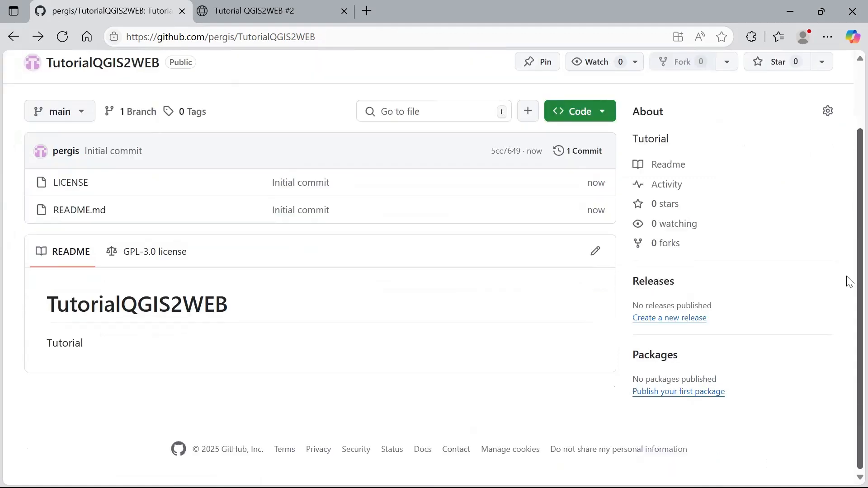
scroll(848, 217, "up", 4)
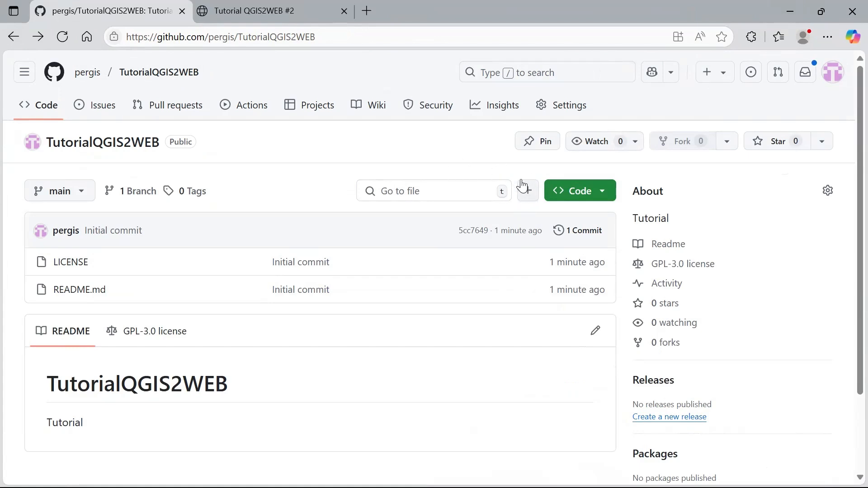
- Start a file upload to the repository and add all eight selected items of the exported qgis2web folder from File Explorer
left_click(529, 191)
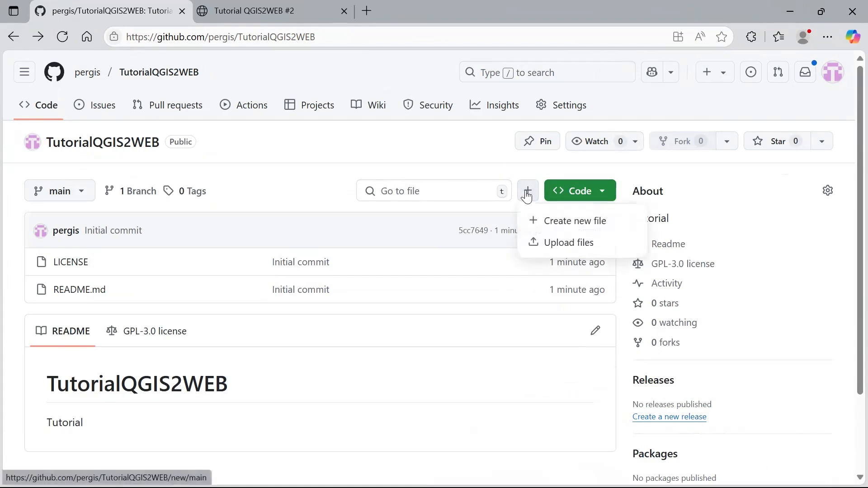
left_click(564, 244)
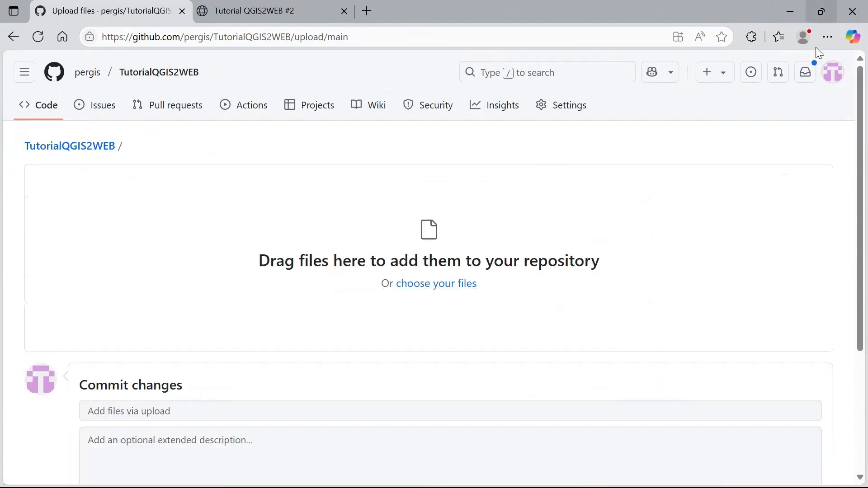
left_click(821, 11)
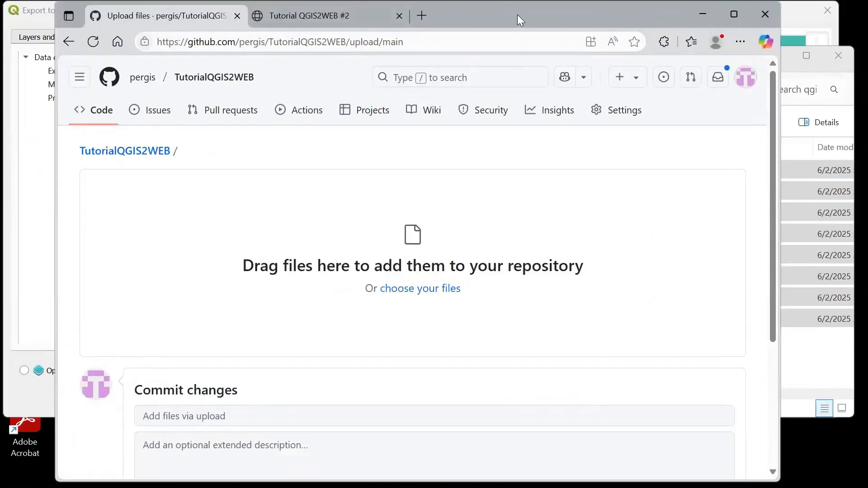
left_click_drag(517, 14, 466, 14)
left_click(741, 56)
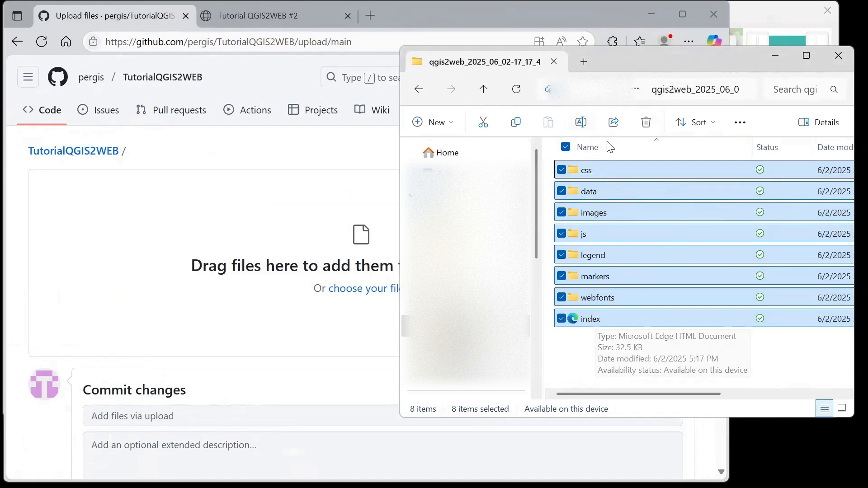
left_click_drag(610, 170, 256, 248)
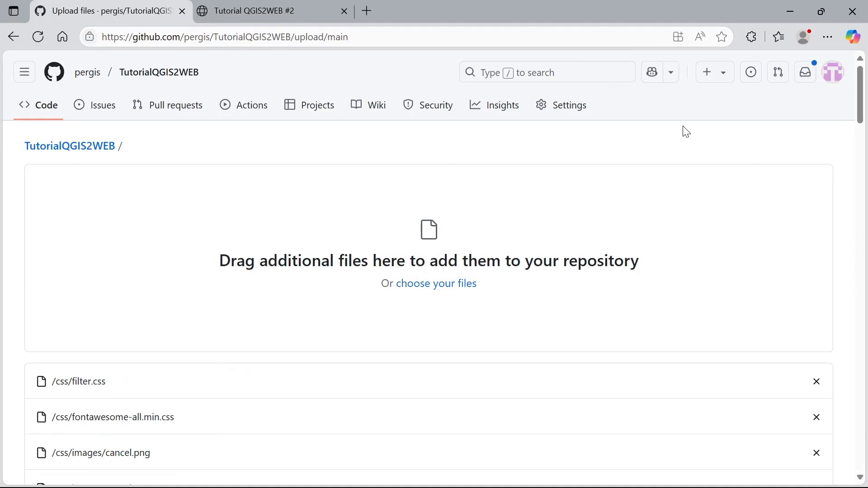
- Review the list of uploaded map files down to index.html and commit them directly to the main branch
scroll(849, 95, "down", 2)
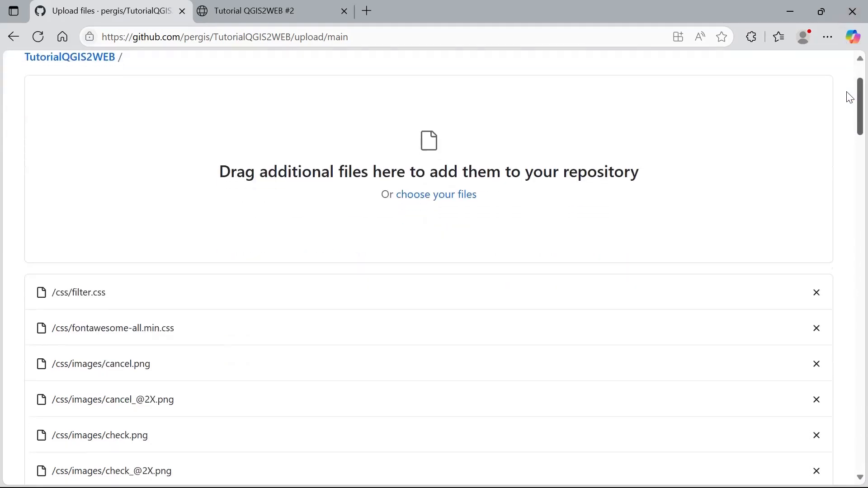
scroll(850, 97, "down", 3)
scroll(850, 118, "down", 8)
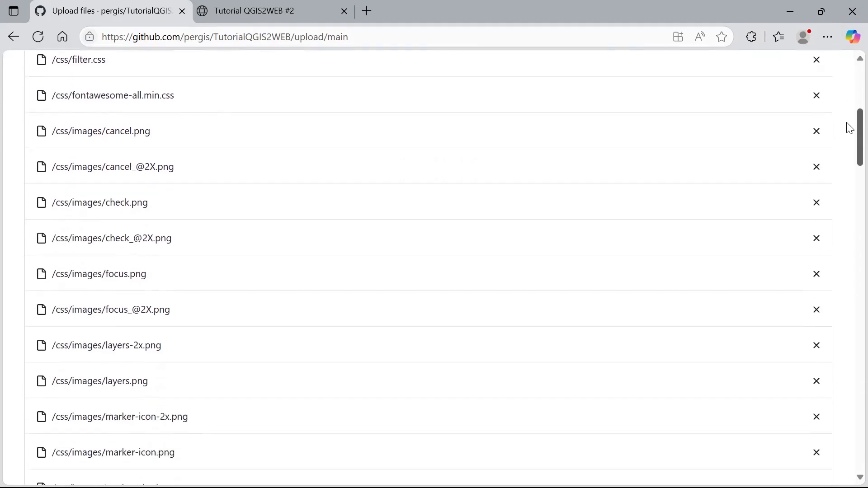
scroll(849, 165, "up", 1)
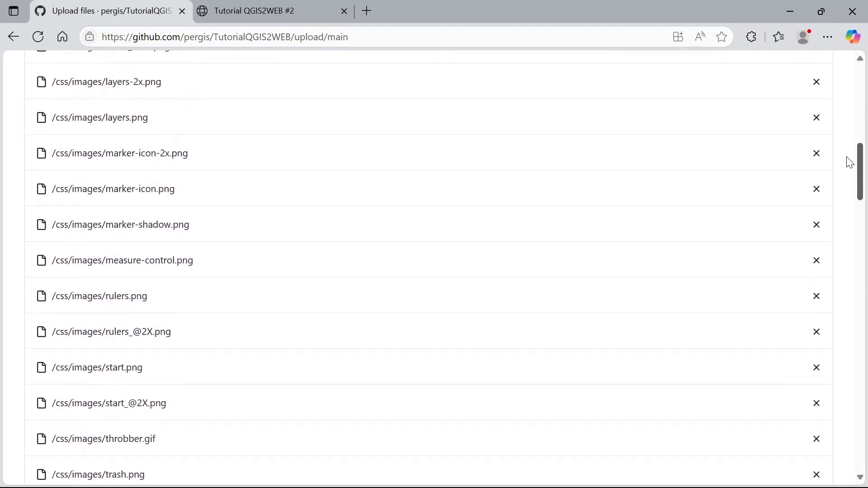
scroll(117, 253, "down", 7)
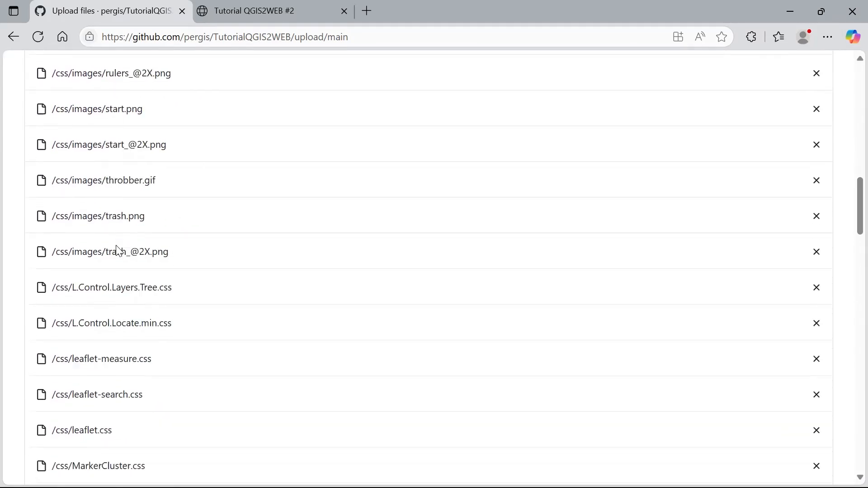
scroll(848, 226, "down", 2)
left_click_drag(850, 231, 851, 311)
left_click_drag(850, 311, 852, 434)
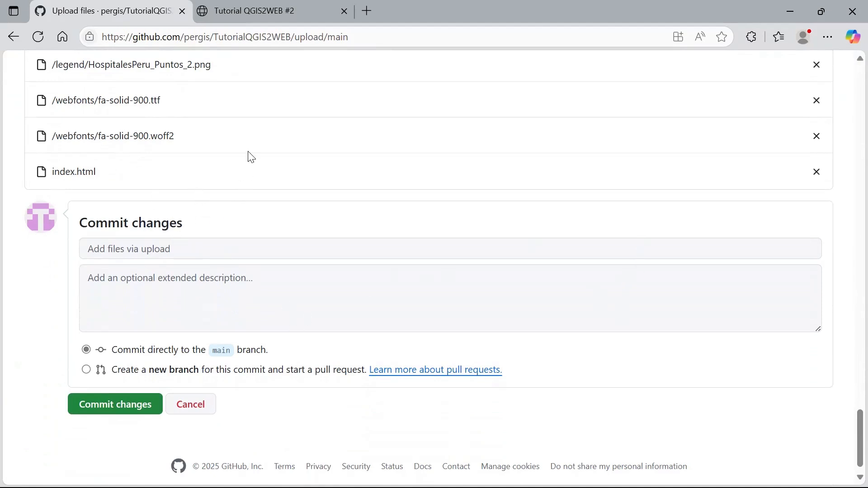
left_click(107, 414)
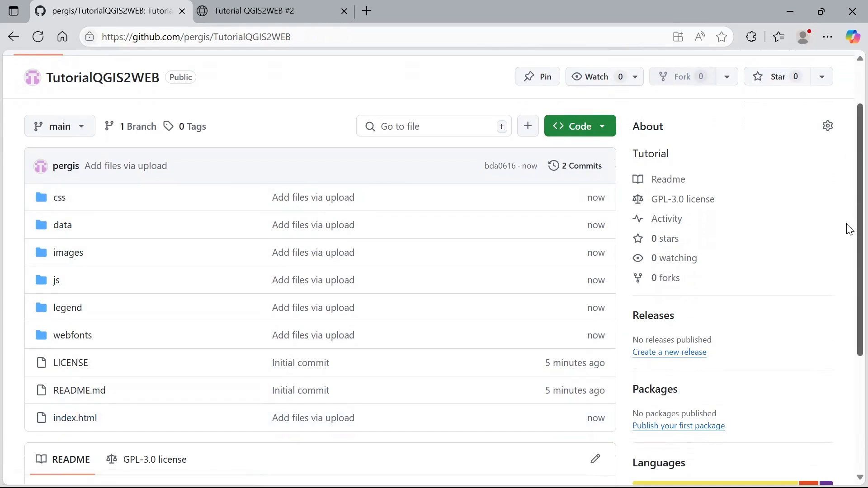
- Open the repository's GitHub Pages settings and keep "Deploy from a branch" as the build source
scroll(850, 224, "up", 2)
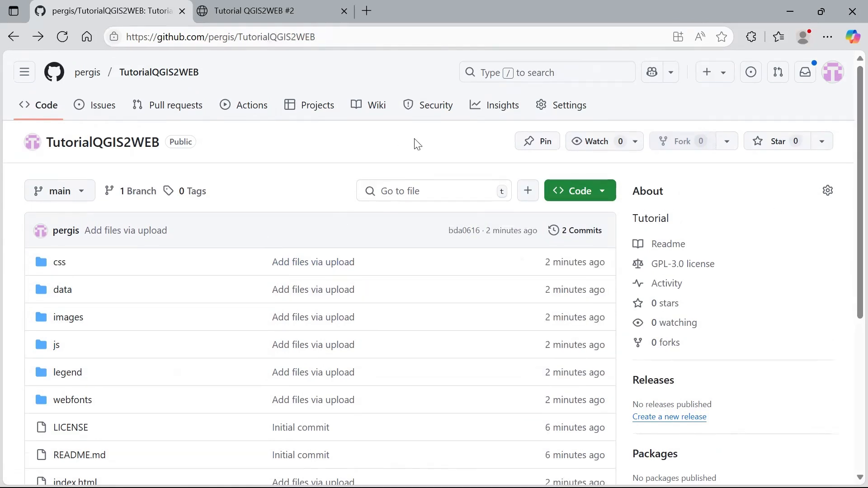
left_click(570, 110)
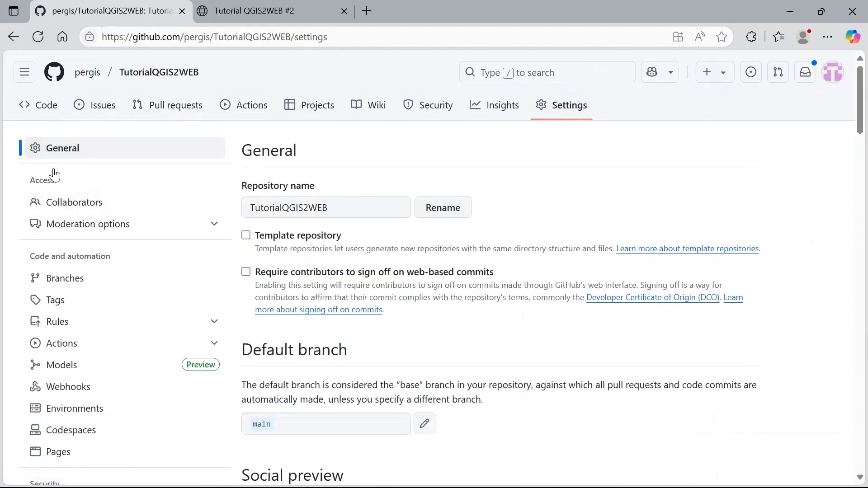
left_click(60, 452)
scroll(316, 199, "down", 1)
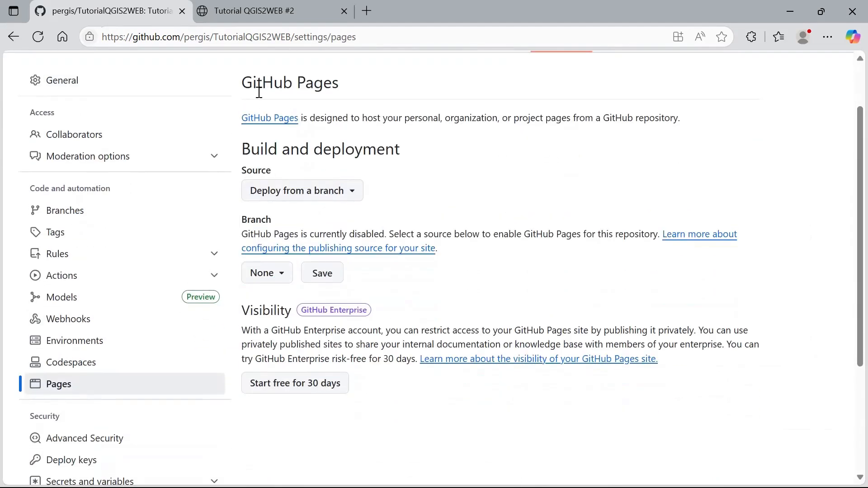
left_click(304, 199)
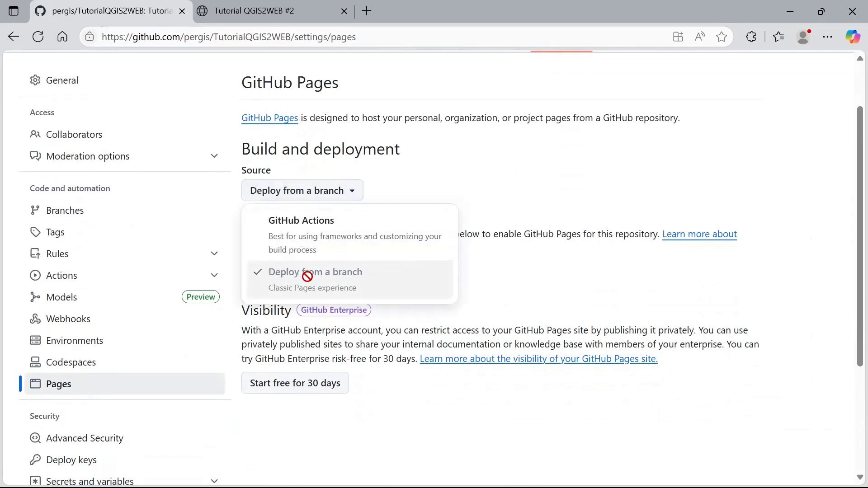
left_click(360, 263)
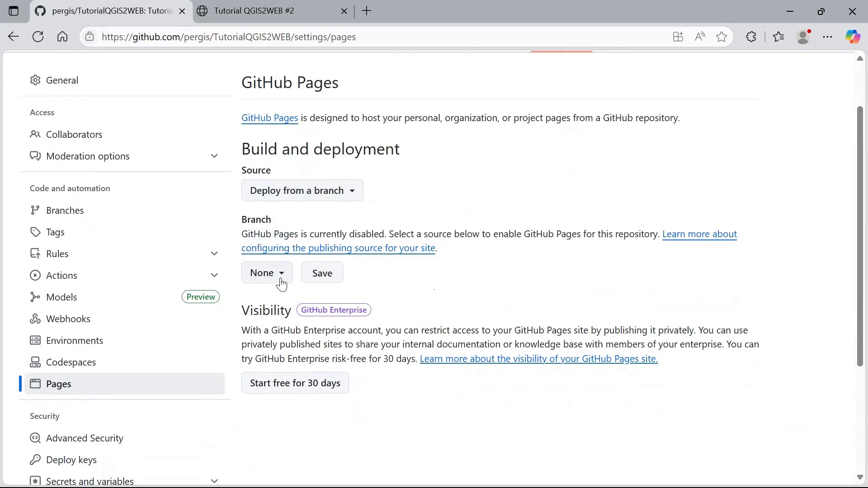
- Publish the site from the main branch with the / (root) folder, and open the live GitHub Pages web map
left_click(282, 284)
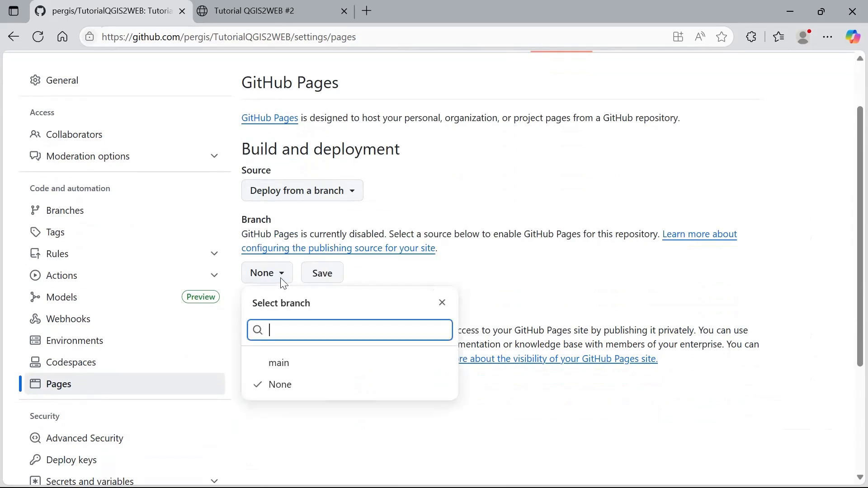
left_click(300, 372)
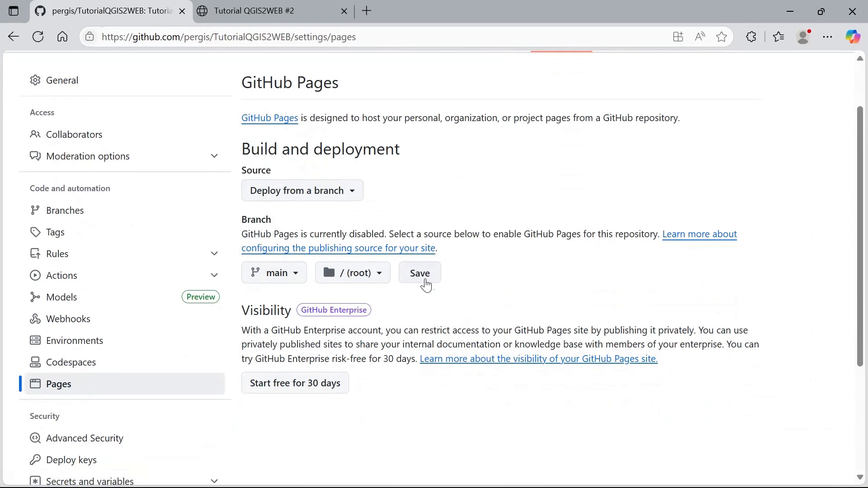
left_click(420, 273)
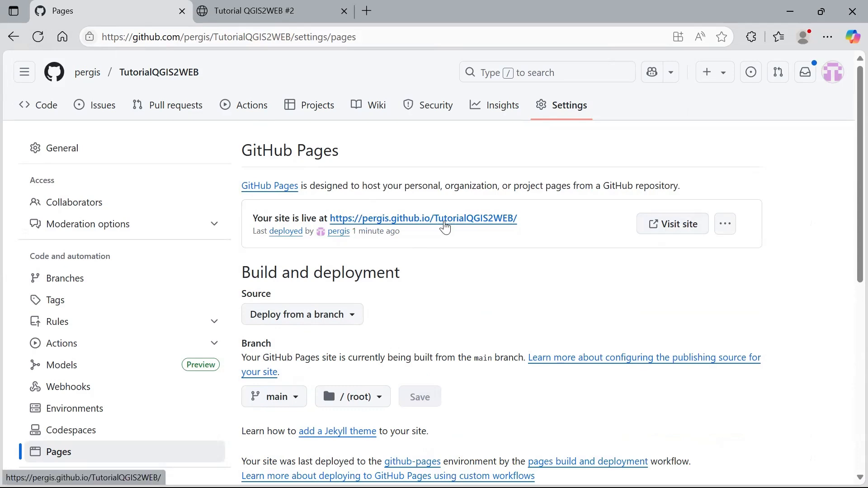
left_click(445, 220)
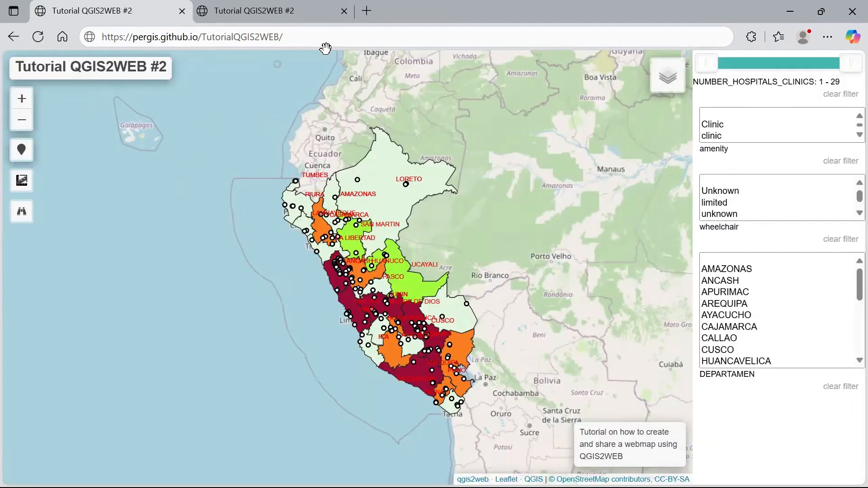